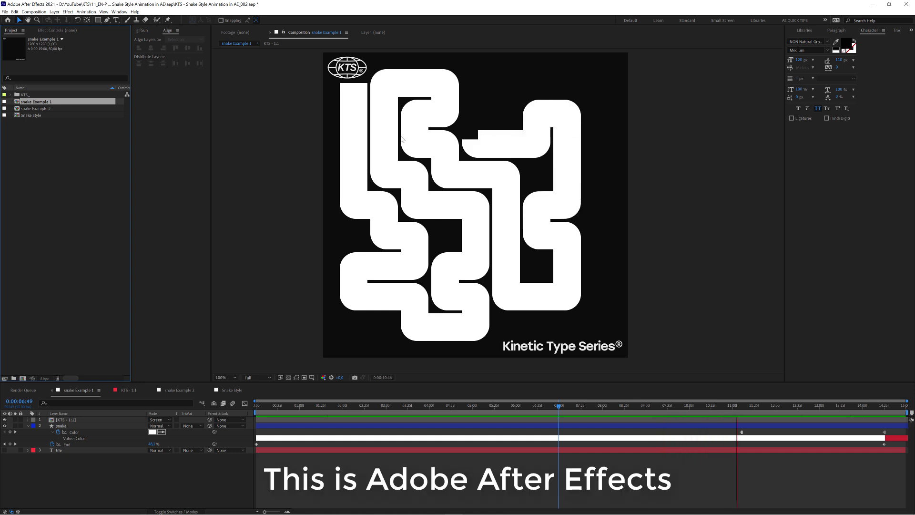
Preview the snake Example 2 composition, then open the empty Snake Style composition.
{"action": "double_click", "coordinate": [61, 109]}
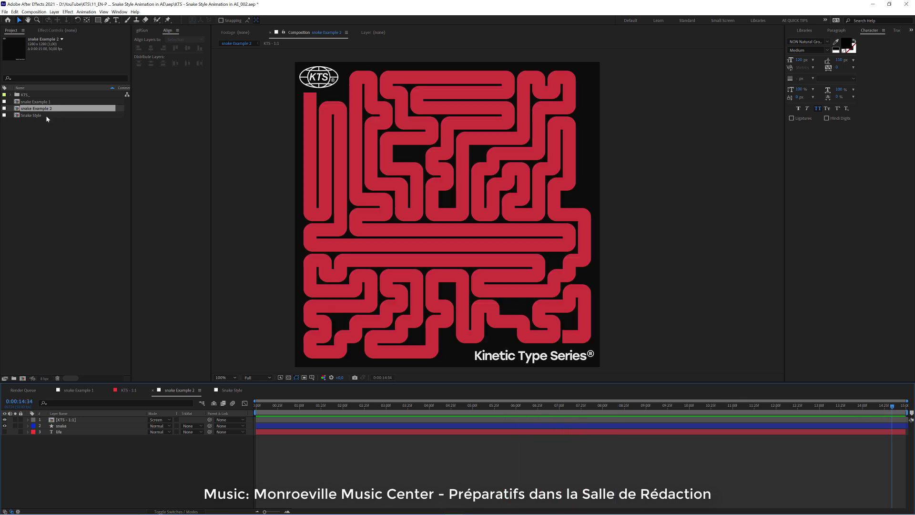
{"action": "double_click", "coordinate": [39, 116]}
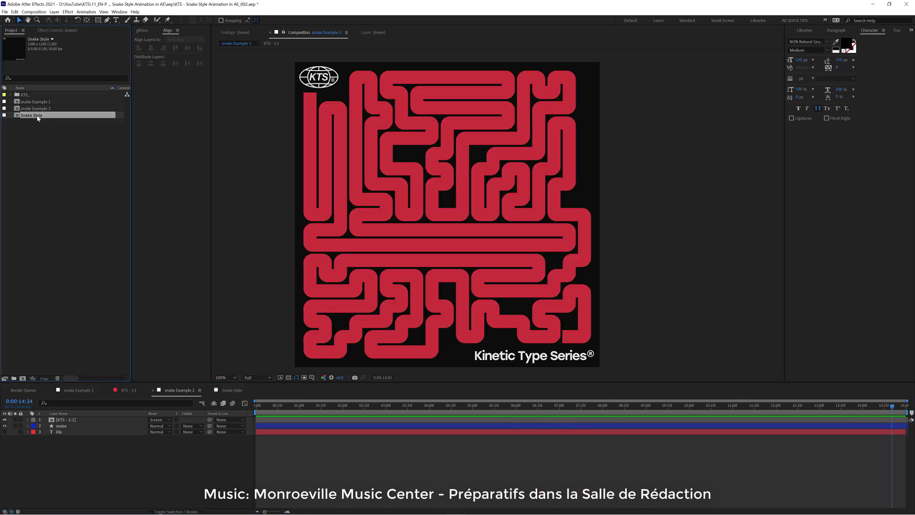
{"action": "left_click", "coordinate": [368, 447]}
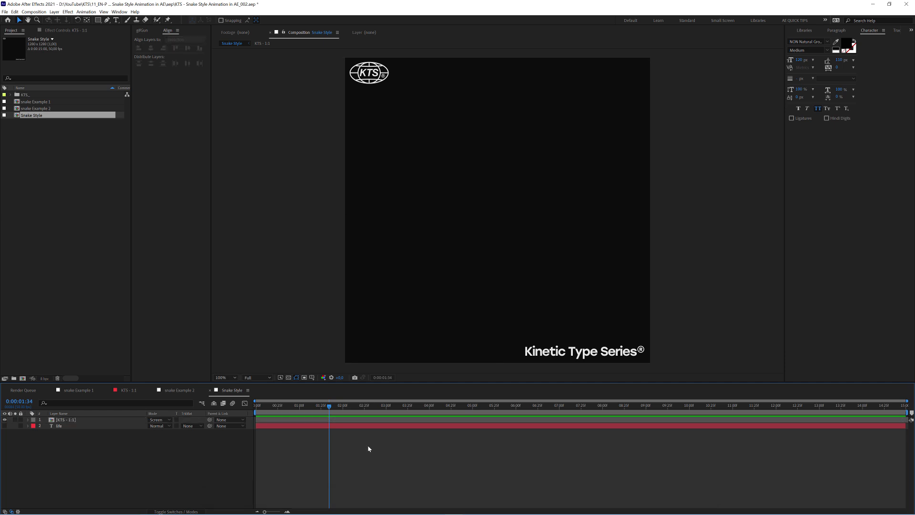
{"action": "key", "text": "ctrl+k"}
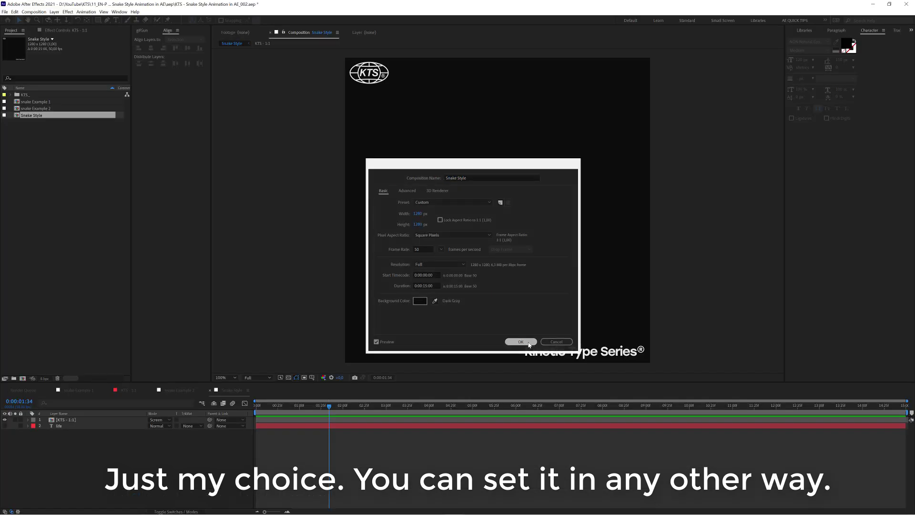
Keep the composition settings and show the grid over Snake Style.
{"action": "left_click", "coordinate": [599, 431]}
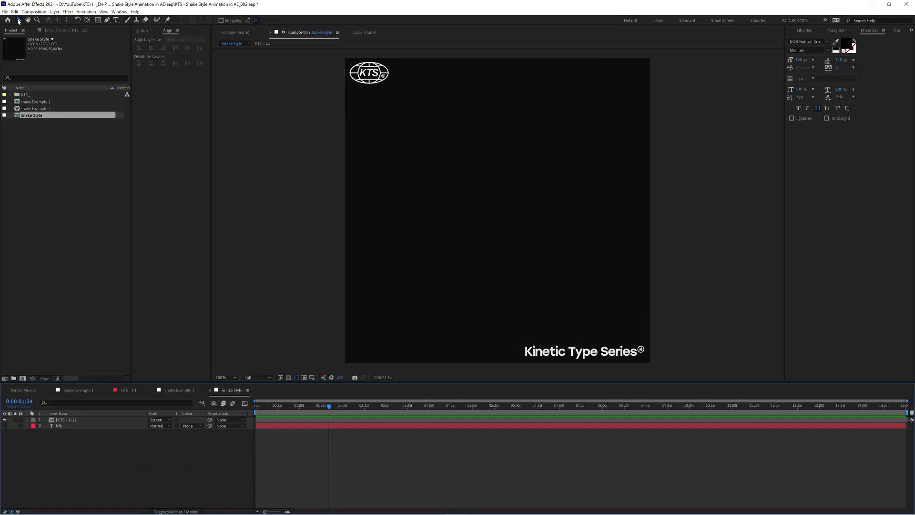
{"action": "left_click", "coordinate": [103, 12]}
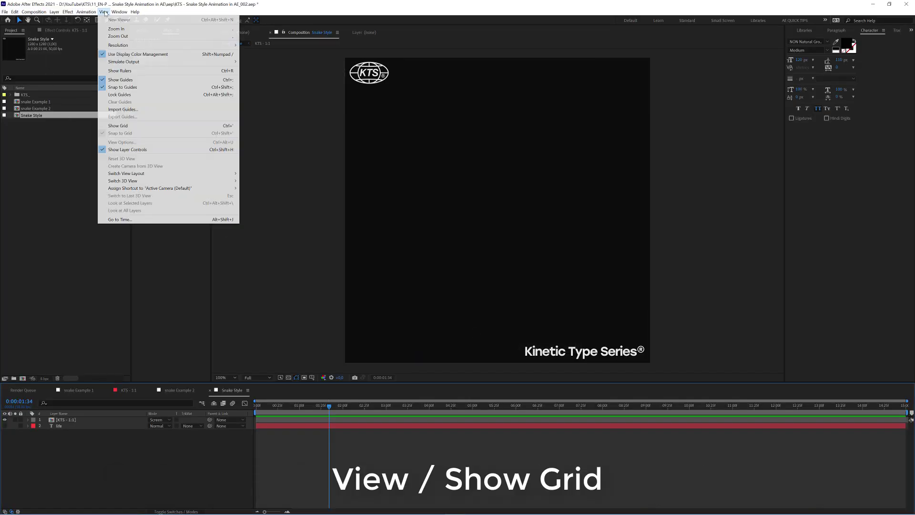
{"action": "left_click", "coordinate": [113, 127]}
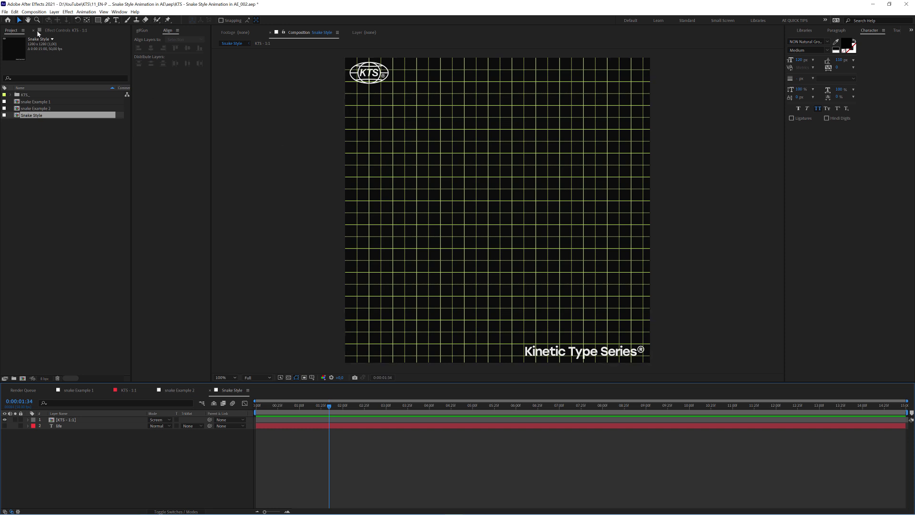
In Grids & Guides preferences, set Subdivisions to 1 and Gridline every to 1280/12.
{"action": "left_click", "coordinate": [14, 12]}
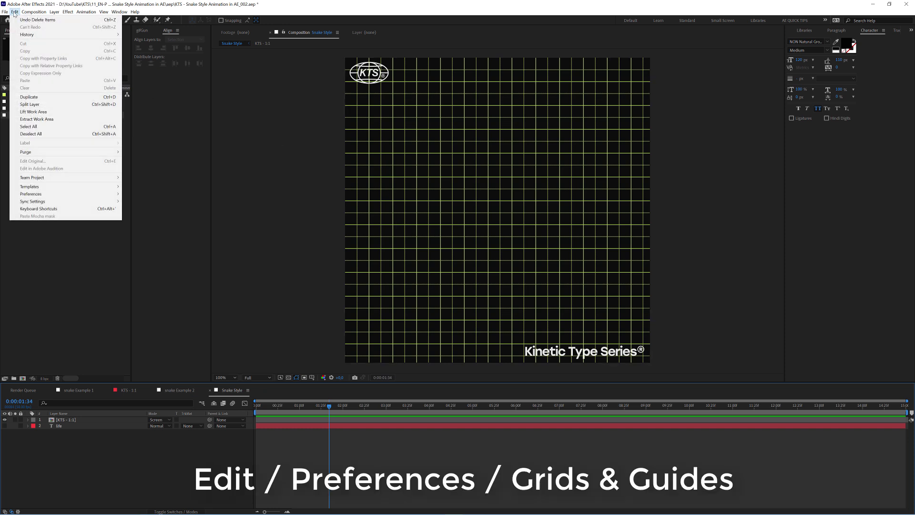
{"action": "mouse_move", "coordinate": [57, 194]}
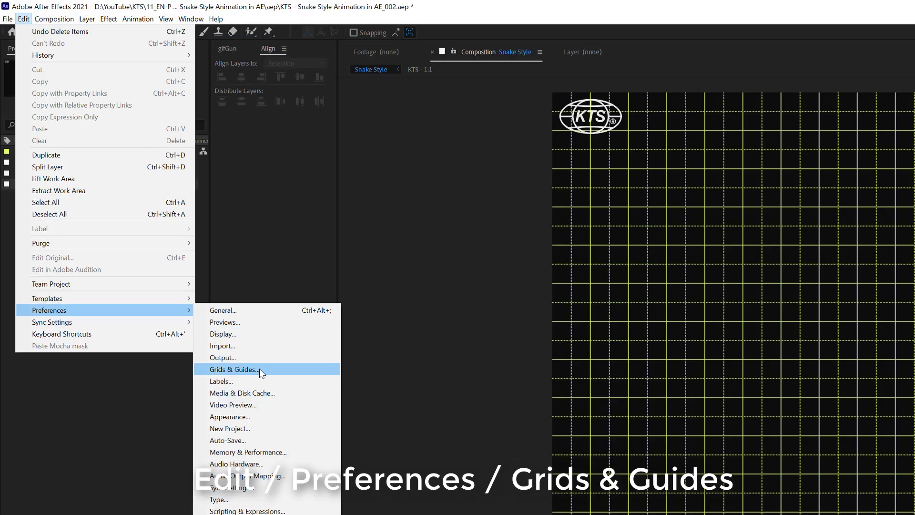
{"action": "left_click", "coordinate": [260, 368]}
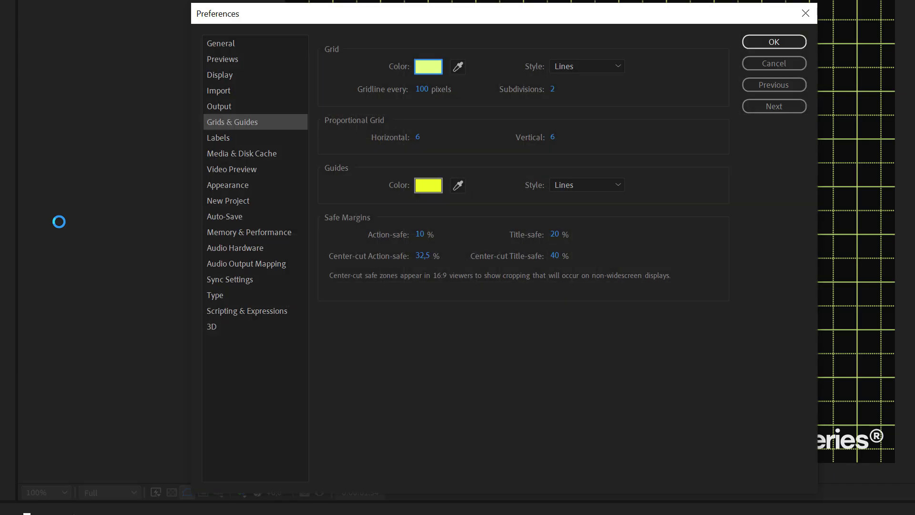
{"action": "left_click_drag", "start_coordinate": [453, 20], "coordinate": [421, 27]}
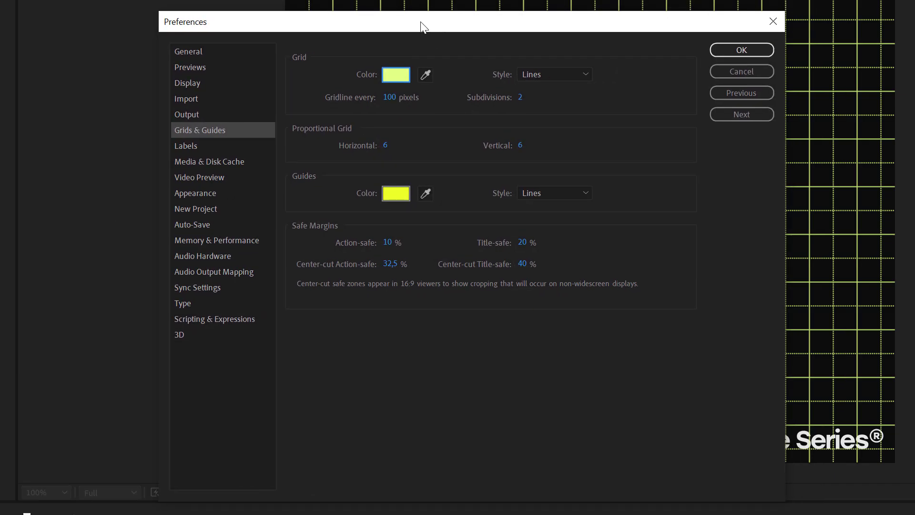
{"action": "left_click", "coordinate": [522, 97]}
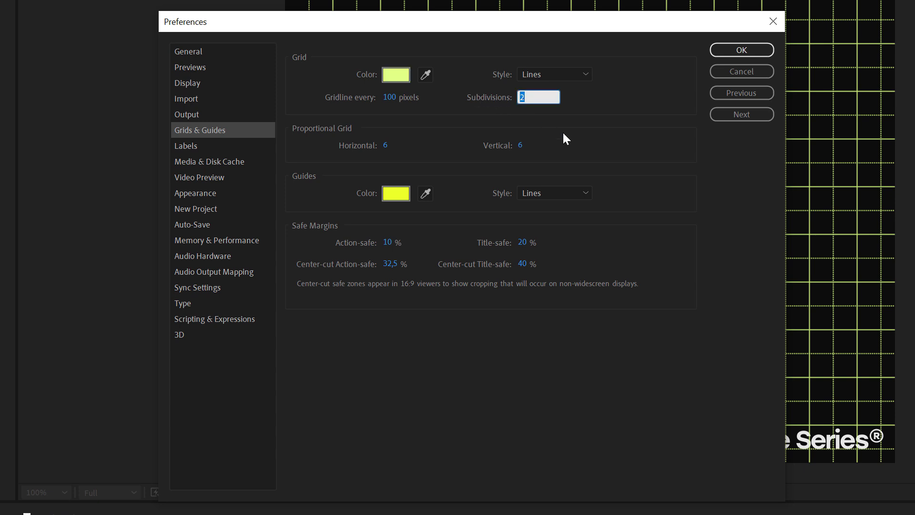
{"action": "type", "text": "1"}
{"action": "key", "text": "Return"}
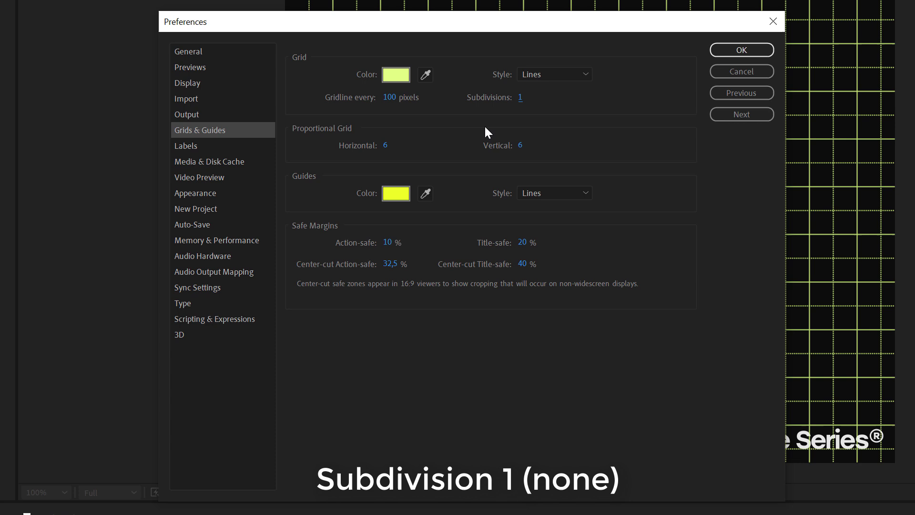
{"action": "left_click", "coordinate": [390, 97]}
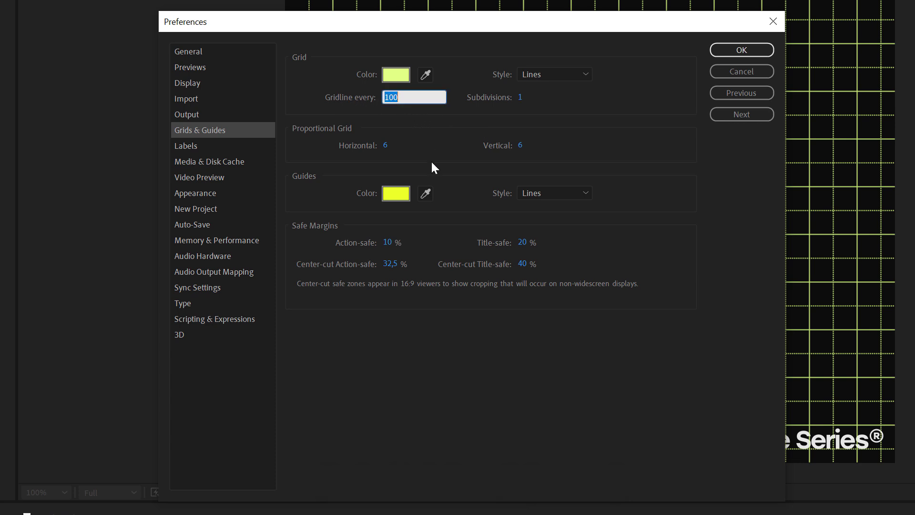
{"action": "type", "text": "1280"}
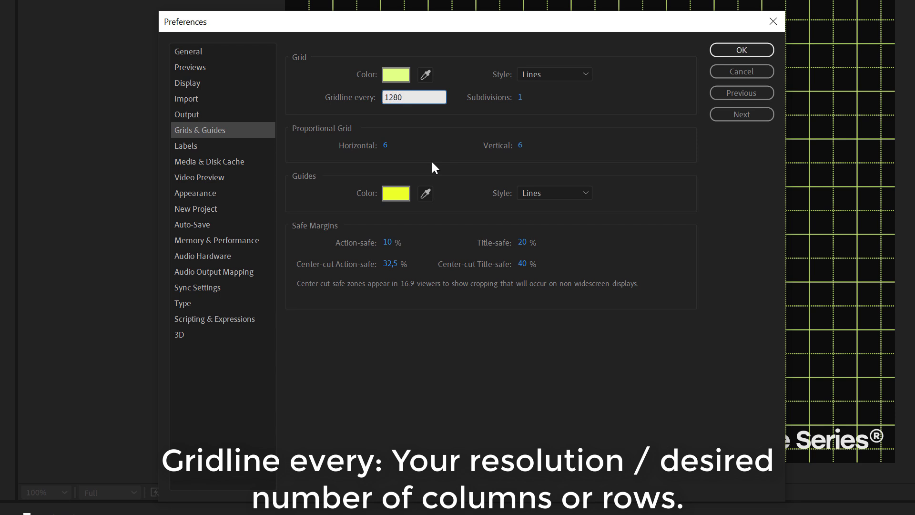
{"action": "type", "text": "/"}
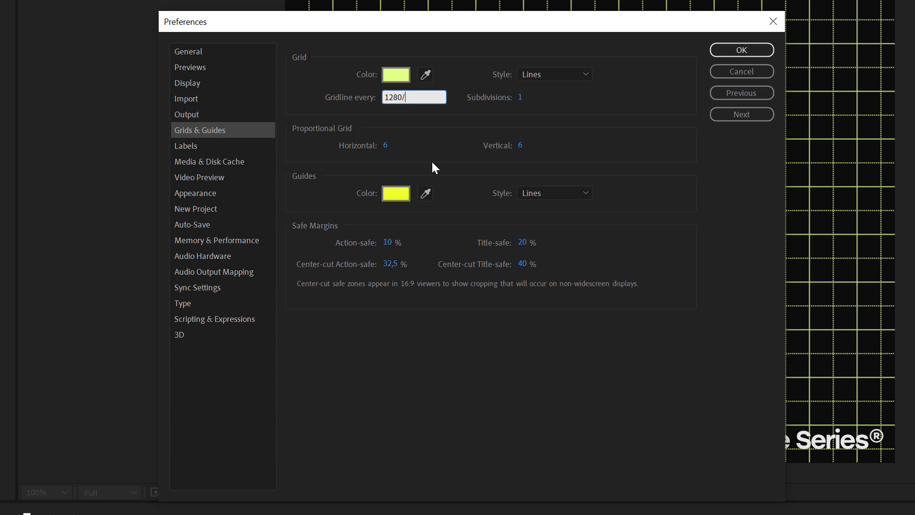
{"action": "type", "text": "12"}
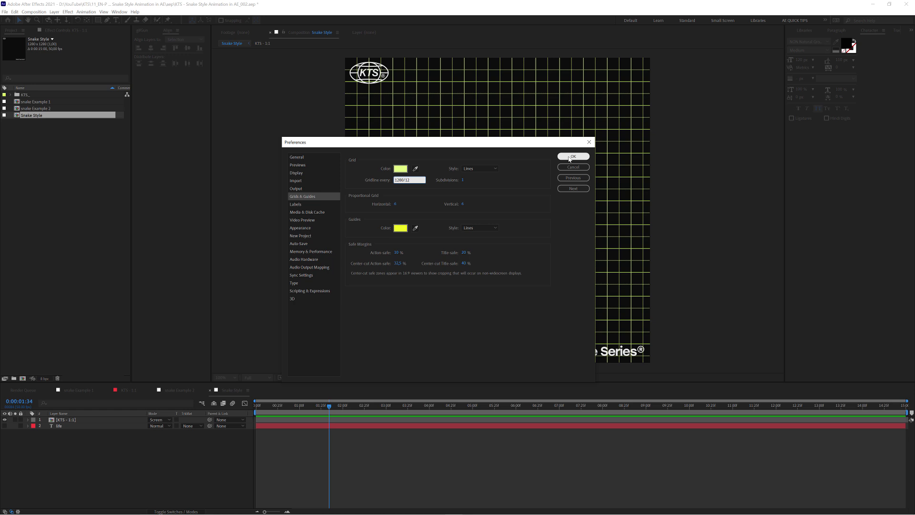
Apply the 1280/12 grid, compare against snake Example 2, and return to Snake Style.
{"action": "left_click", "coordinate": [572, 157]}
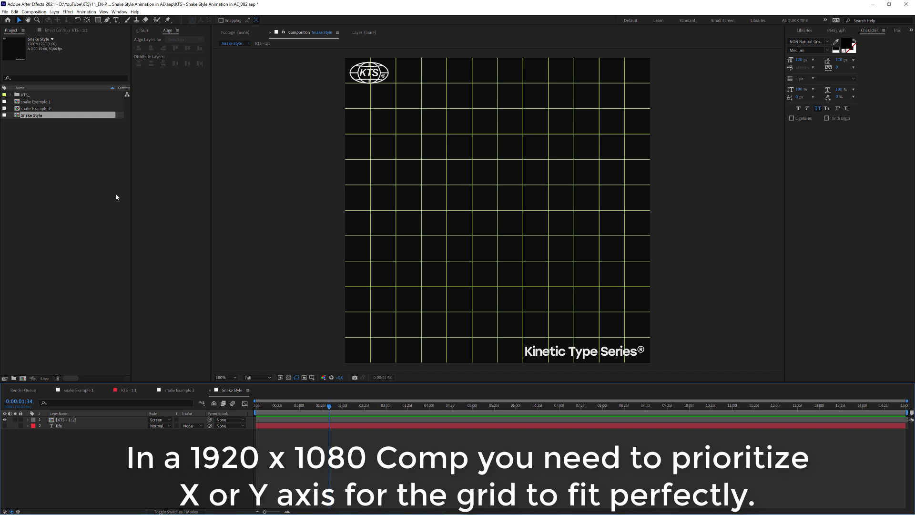
{"action": "left_click", "coordinate": [38, 109]}
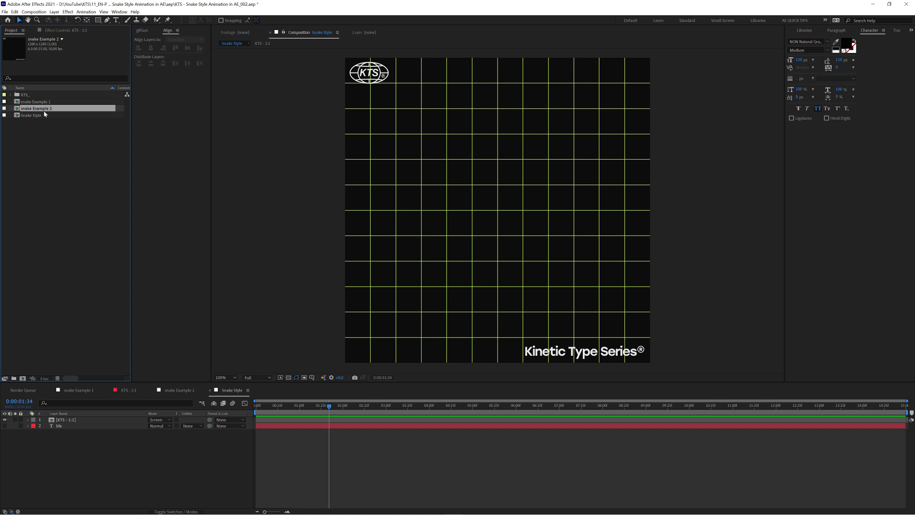
{"action": "double_click", "coordinate": [38, 108]}
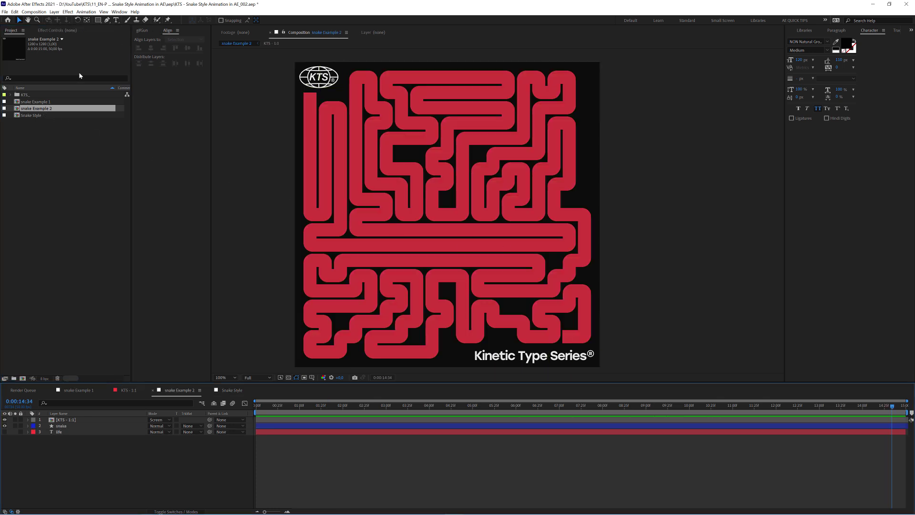
{"action": "double_click", "coordinate": [37, 117]}
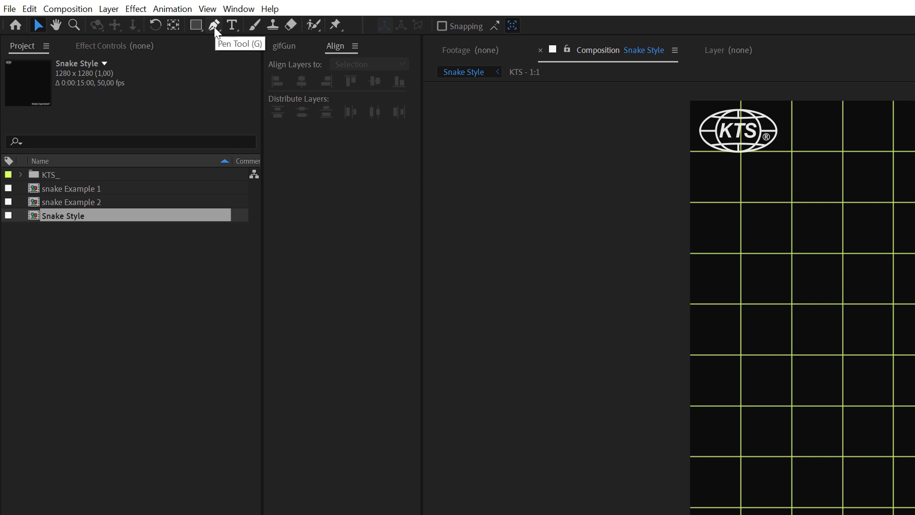
Select the Pen tool and turn on Snap to Grid.
{"action": "left_click", "coordinate": [214, 26]}
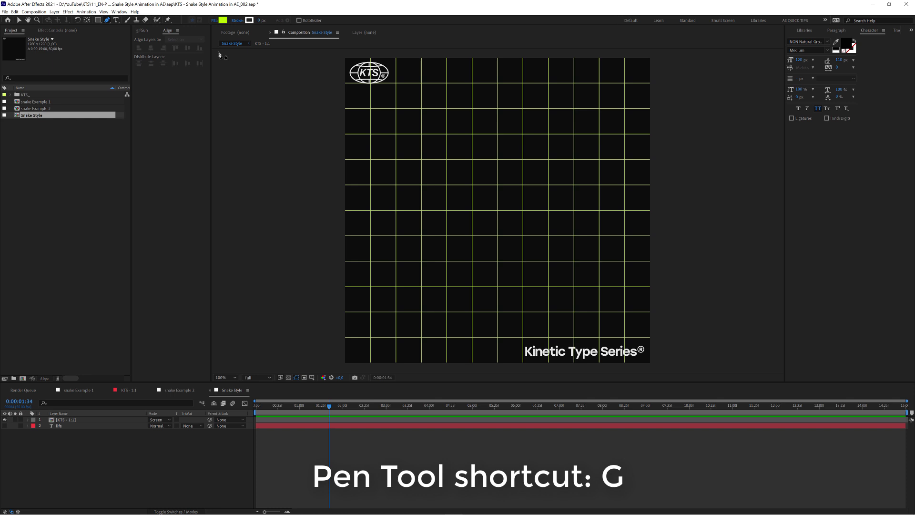
{"action": "left_click", "coordinate": [104, 12]}
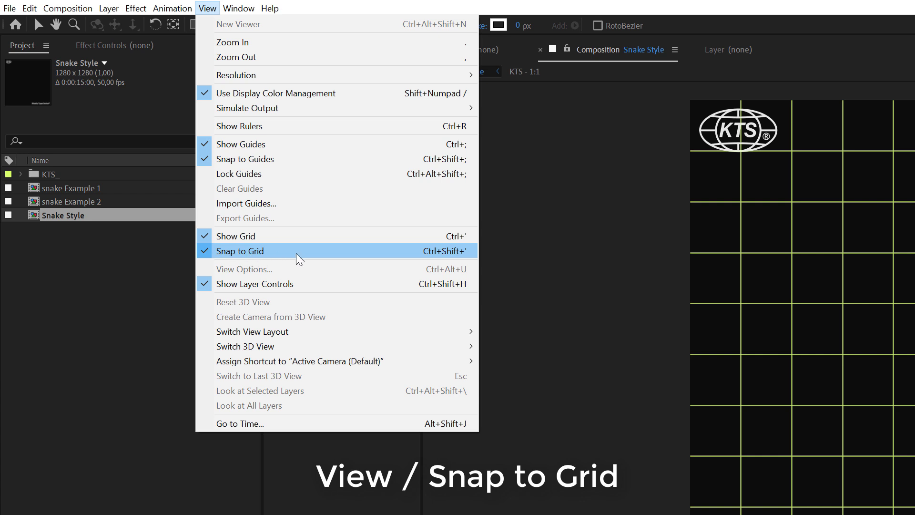
{"action": "left_click", "coordinate": [249, 251]}
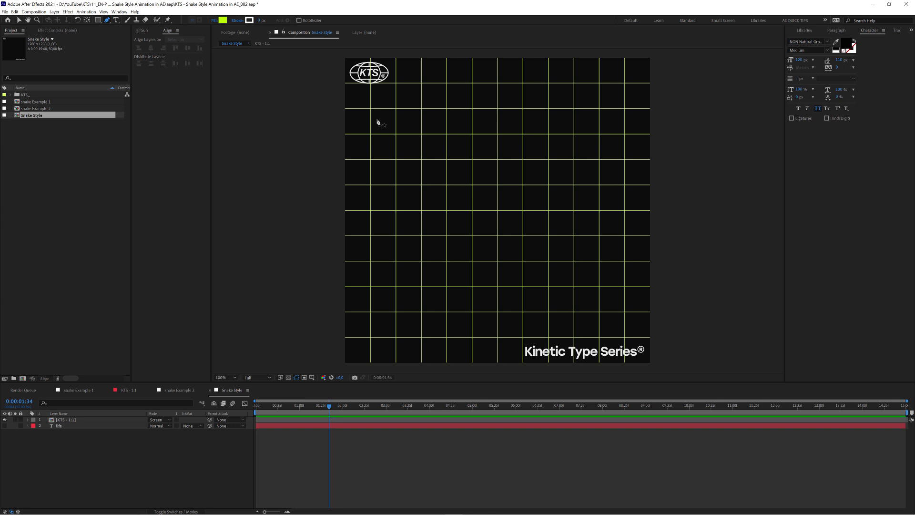
Draw a four-point zigzag path on grid intersections below the KTS logo.
{"action": "left_click", "coordinate": [370, 113]}
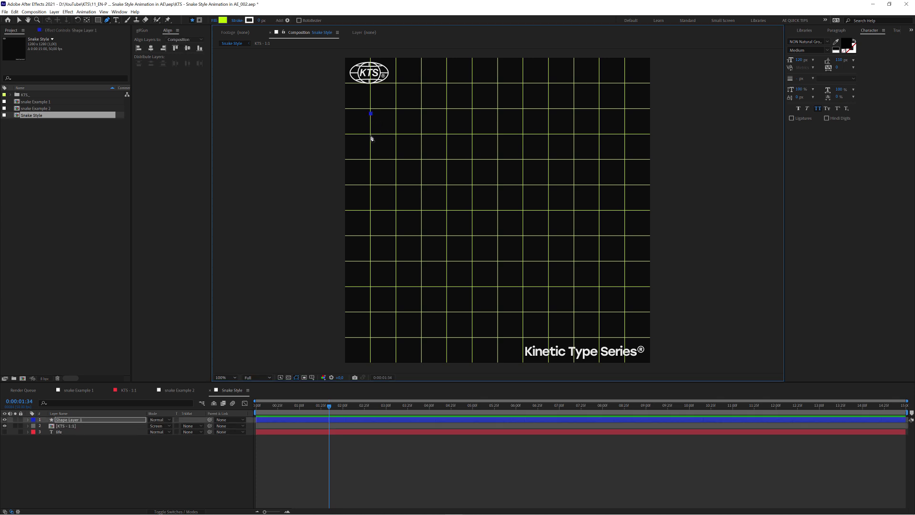
{"action": "left_click", "coordinate": [371, 136]}
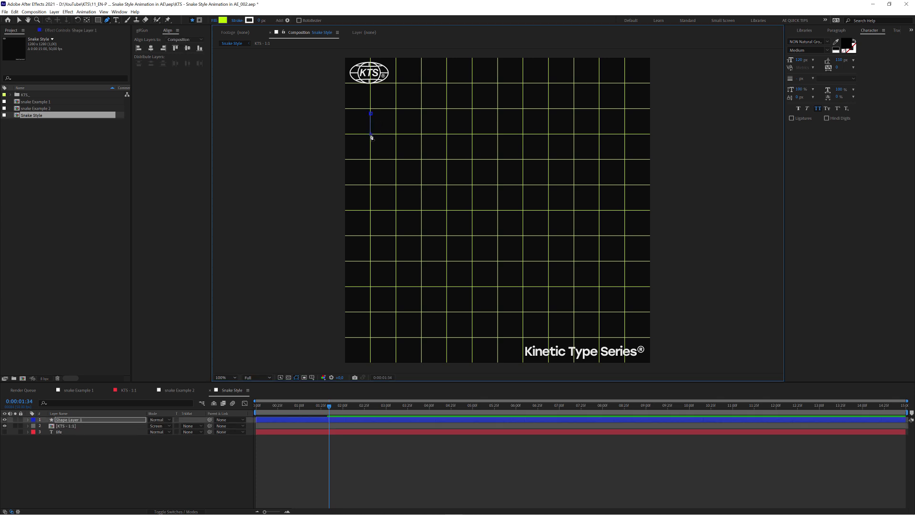
{"action": "left_click", "coordinate": [395, 134]}
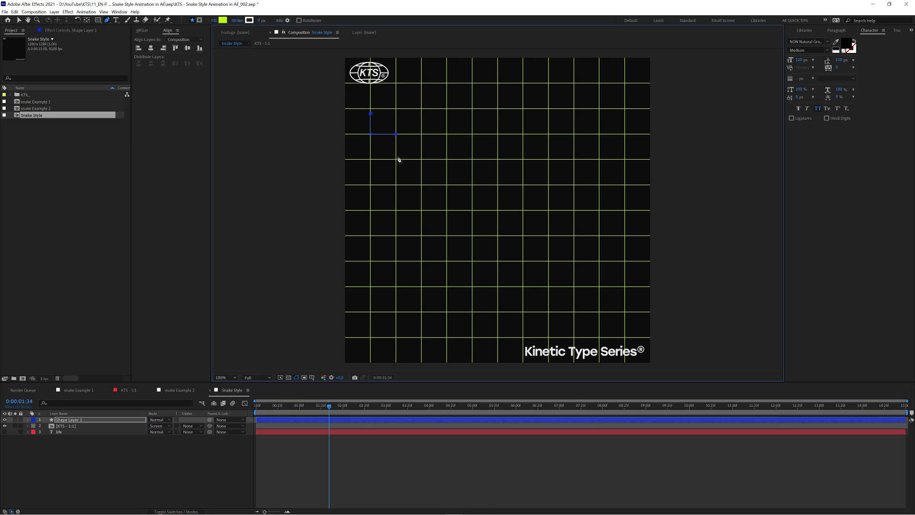
{"action": "left_click", "coordinate": [396, 160]}
Give the path a 37 px stroke and set its fill to None.
{"action": "left_click_drag", "start_coordinate": [261, 20], "coordinate": [274, 20]}
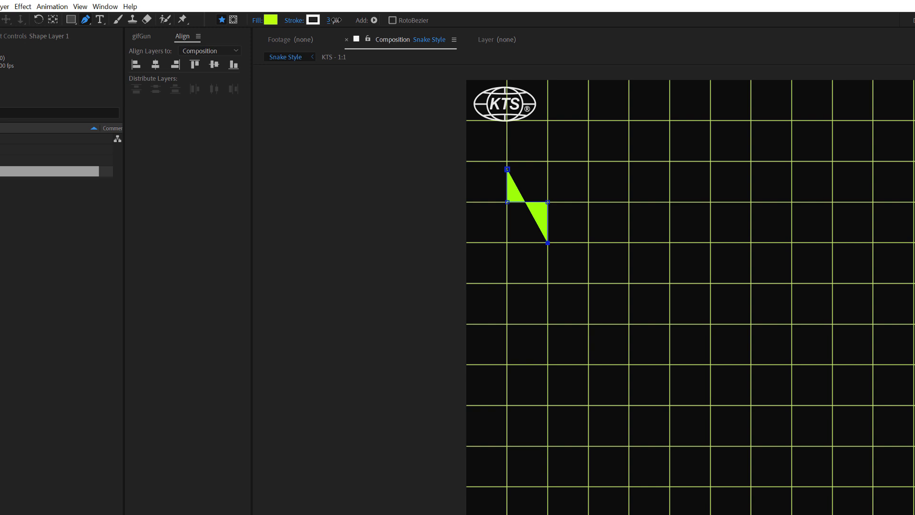
{"action": "left_click", "coordinate": [260, 22]}
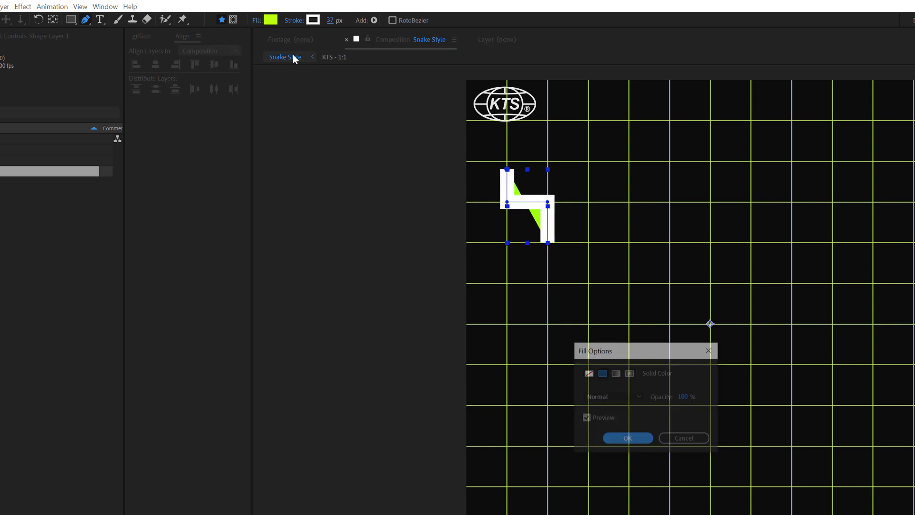
{"action": "left_click", "coordinate": [591, 375]}
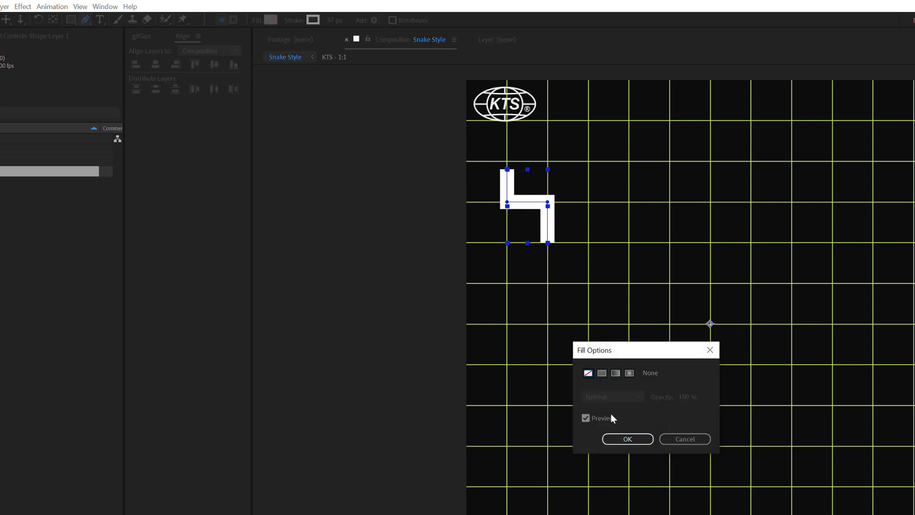
{"action": "left_click", "coordinate": [626, 438]}
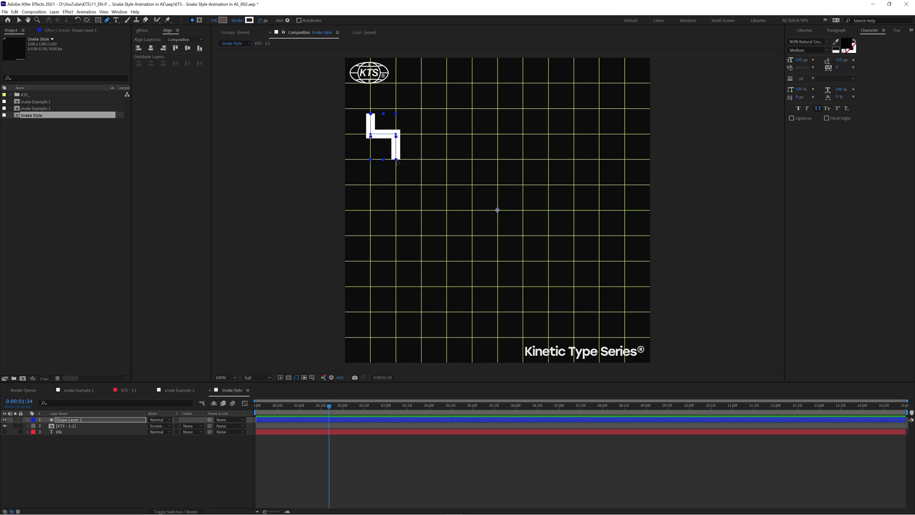
Reselect Shape Layer 1 and extend the path three more grid cells, leveling the last segment.
{"action": "left_click", "coordinate": [300, 462]}
{"action": "left_click", "coordinate": [301, 425]}
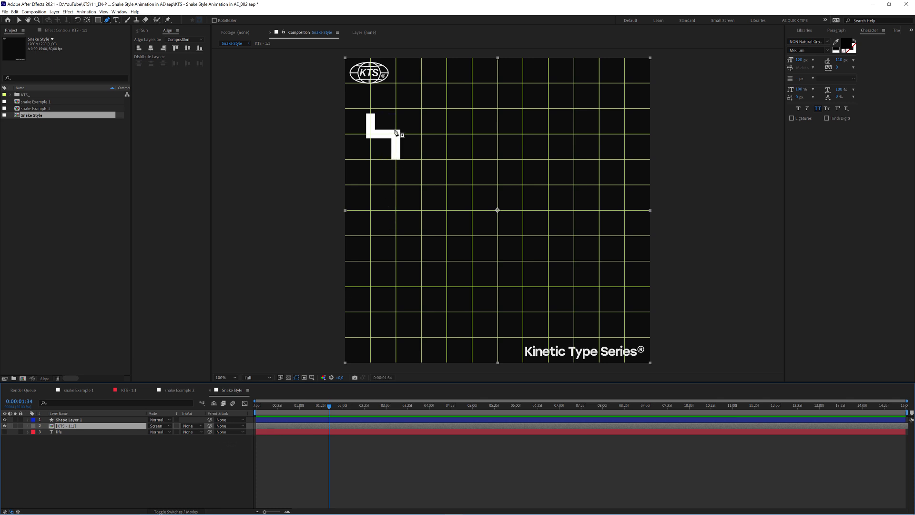
{"action": "left_click", "coordinate": [296, 420]}
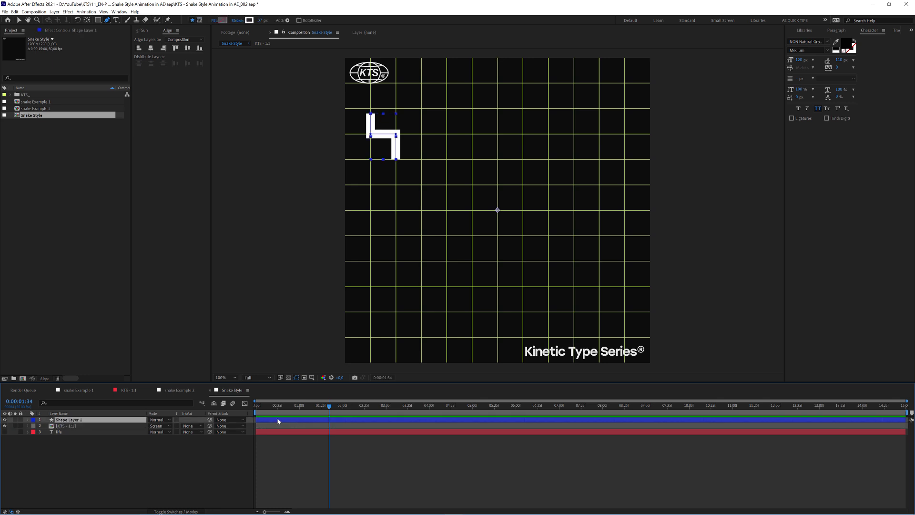
{"action": "left_click", "coordinate": [396, 159]}
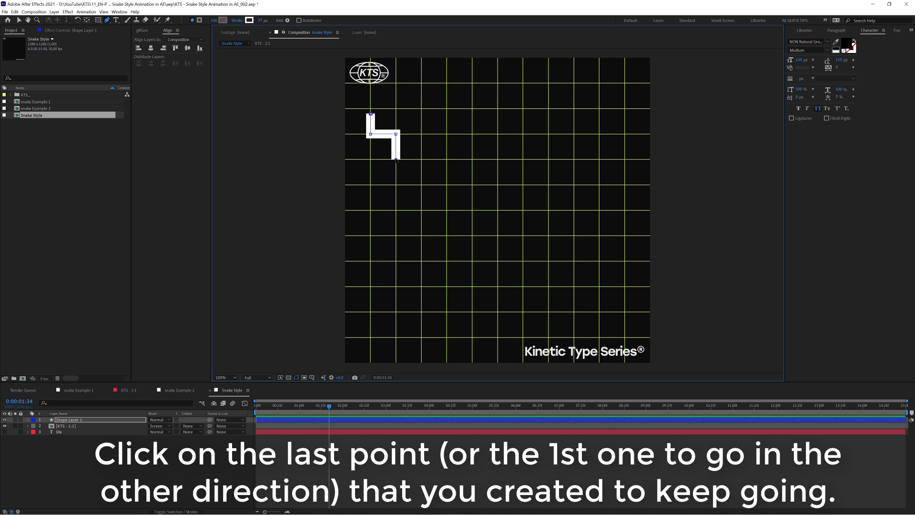
{"action": "left_click", "coordinate": [423, 159]}
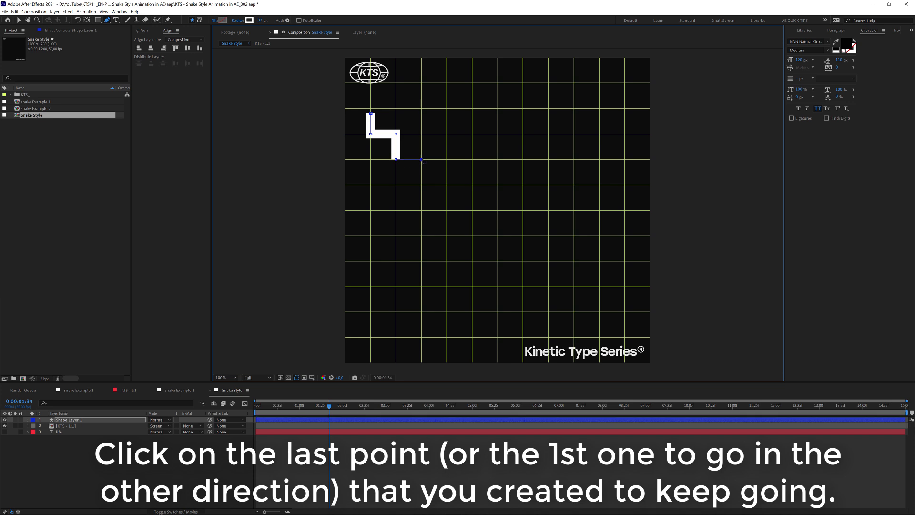
{"action": "left_click", "coordinate": [422, 185]}
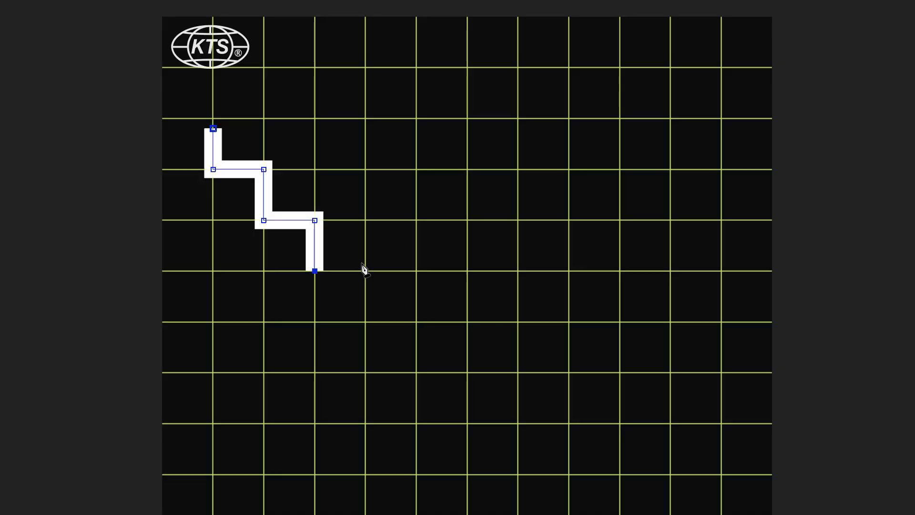
{"action": "left_click", "coordinate": [446, 181]}
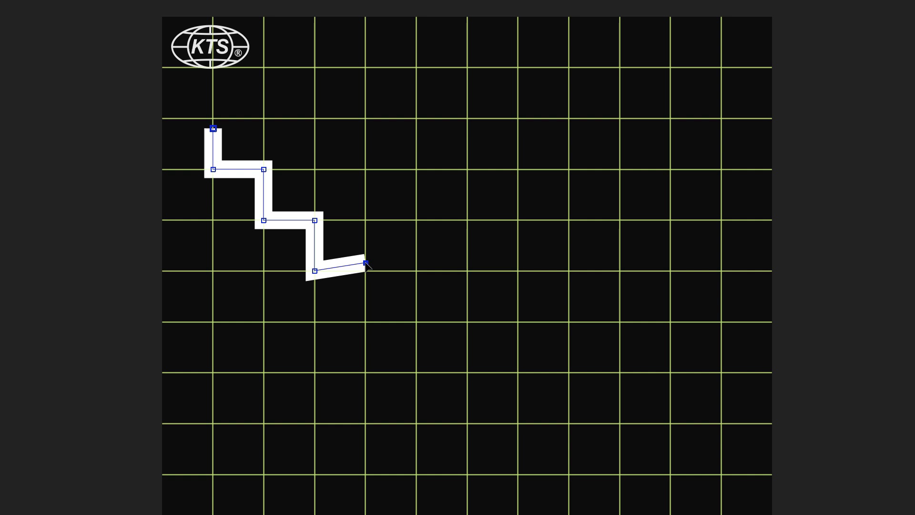
{"action": "left_click_drag", "start_coordinate": [365, 263], "coordinate": [313, 274]}
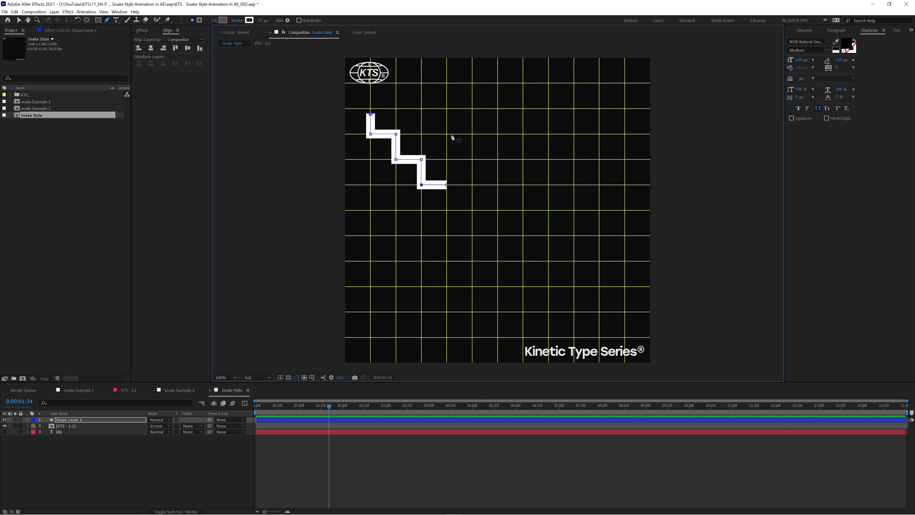
Wind the snake path up the grid and across the top, then back left.
{"action": "left_click", "coordinate": [447, 134]}
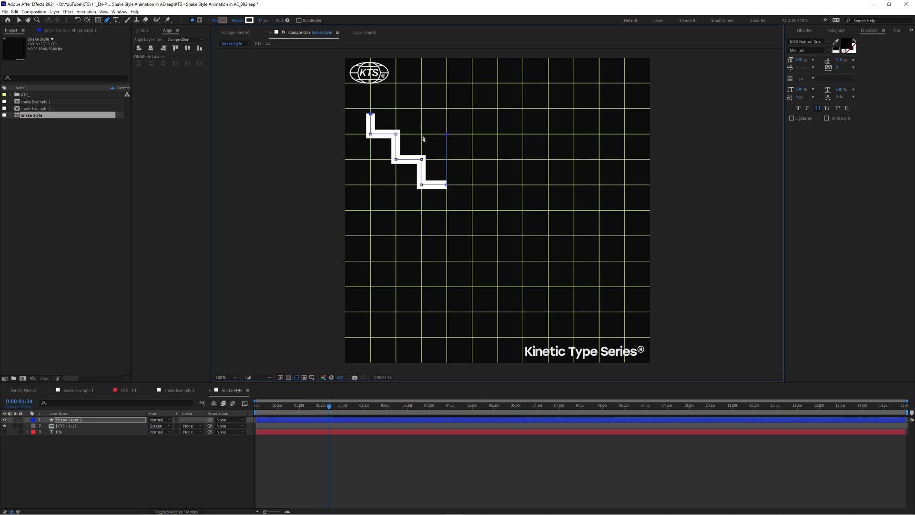
{"action": "left_click", "coordinate": [421, 134]}
{"action": "left_click", "coordinate": [396, 109]}
{"action": "left_click", "coordinate": [396, 84]}
{"action": "left_click", "coordinate": [624, 84]}
{"action": "left_click", "coordinate": [624, 109]}
{"action": "left_click", "coordinate": [472, 108]}
{"action": "left_click", "coordinate": [472, 134]}
Route the snake down the grid, ending with a long horizontal run.
{"action": "left_click", "coordinate": [497, 134]}
{"action": "left_click", "coordinate": [497, 210]}
{"action": "left_click", "coordinate": [396, 210]}
{"action": "left_click", "coordinate": [395, 185]}
{"action": "left_click", "coordinate": [371, 185]}
{"action": "left_click", "coordinate": [370, 236]}
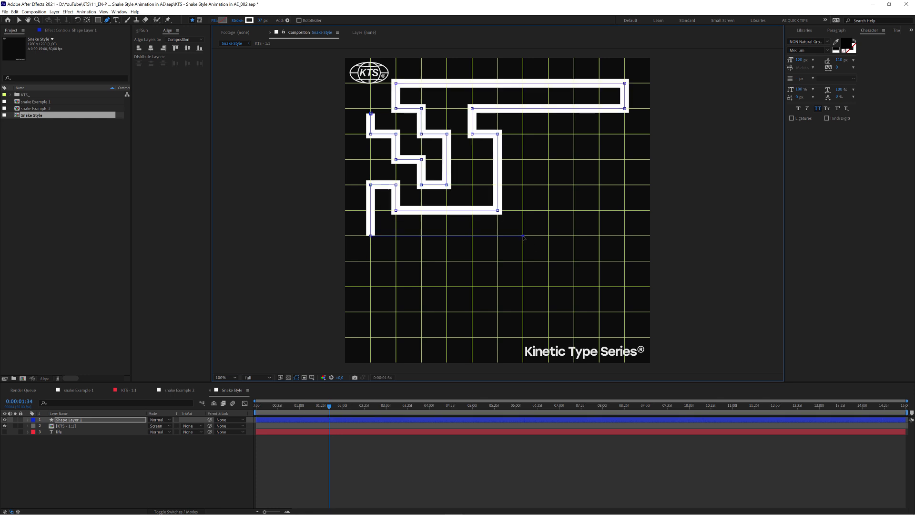
{"action": "left_click", "coordinate": [523, 236]}
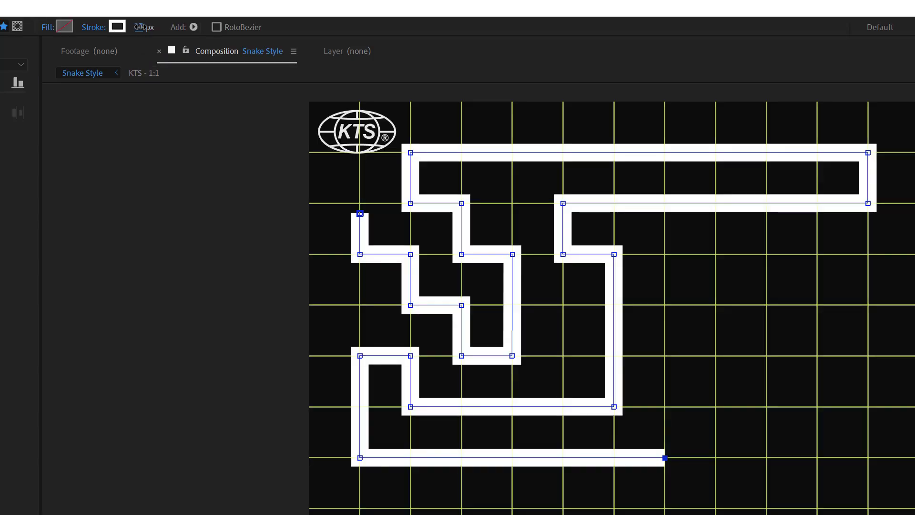
Raise Shape Layer 1's stroke width to 89 px and add Round Corners with Radius 23.
{"action": "left_click_drag", "start_coordinate": [139, 30], "coordinate": [178, 26]}
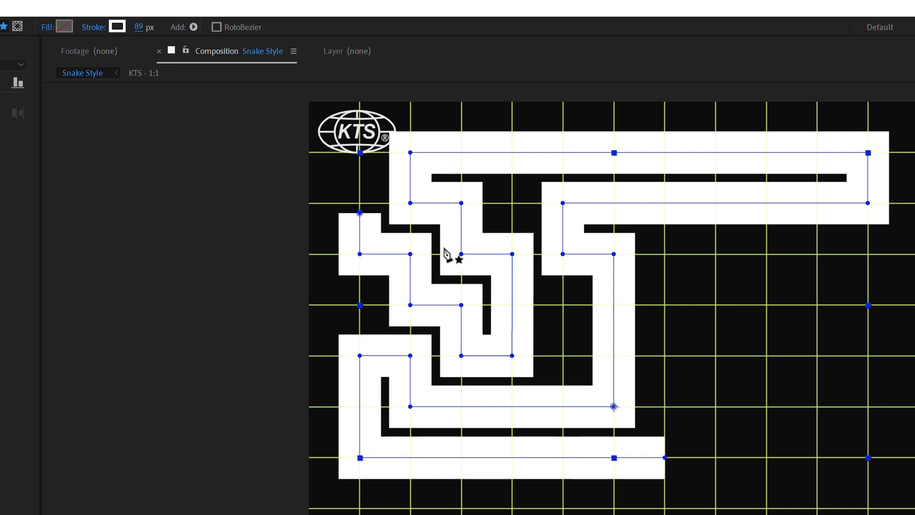
{"action": "left_click", "coordinate": [193, 27]}
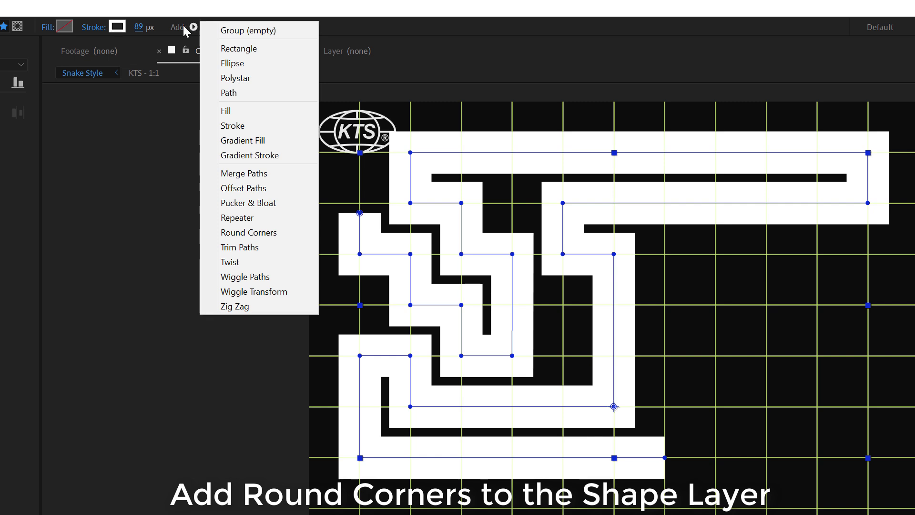
{"action": "left_click", "coordinate": [247, 232]}
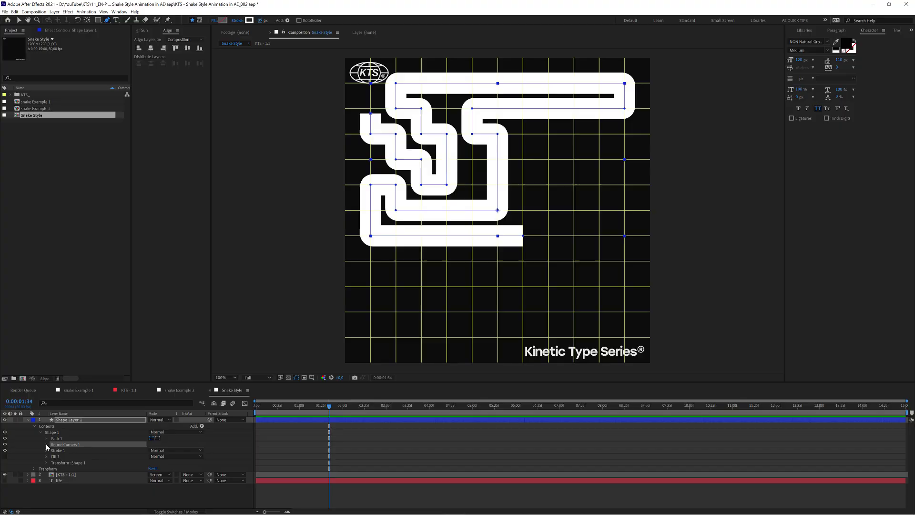
{"action": "left_click", "coordinate": [46, 444]}
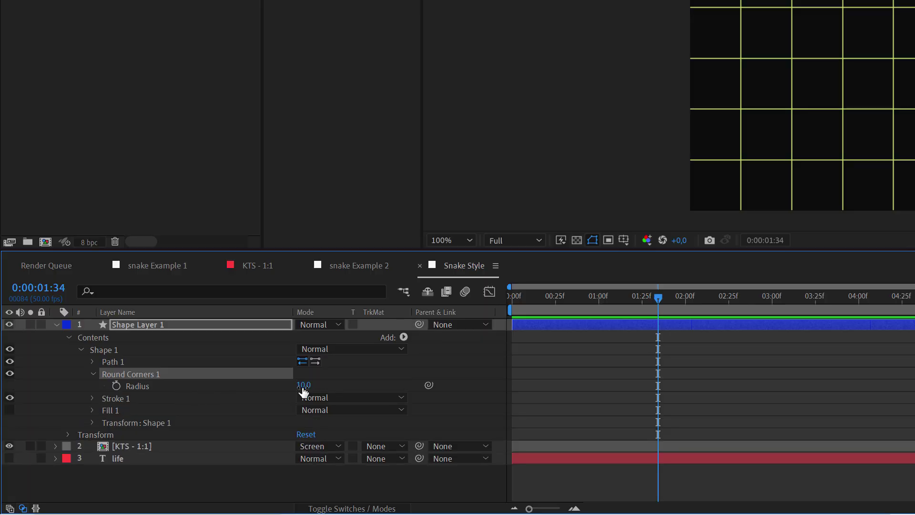
{"action": "mouse_move", "coordinate": [303, 385]}
{"action": "left_mouse_down"}
{"action": "mouse_move", "coordinate": [313, 384]}
{"action": "mouse_move", "coordinate": [290, 385]}
{"action": "left_mouse_up"}
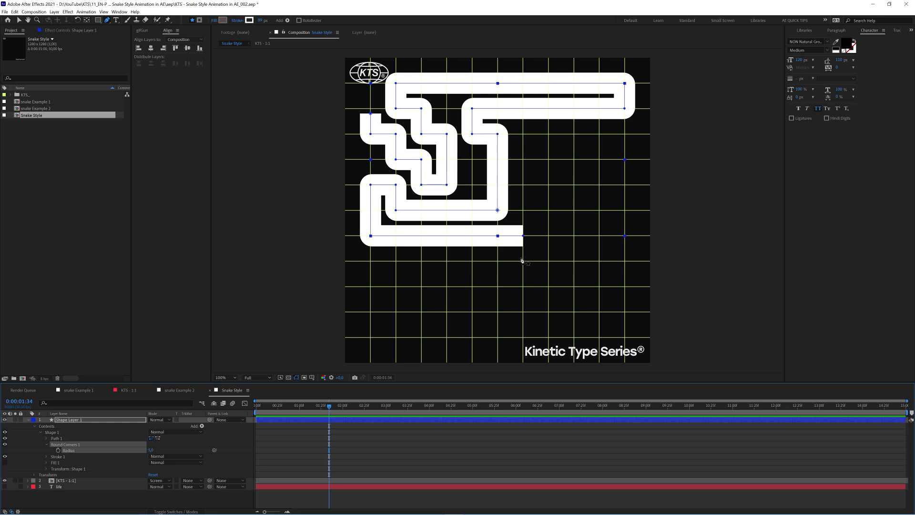
Continue the snake from its end point, winding it up and right through the grid.
{"action": "left_click", "coordinate": [523, 235]}
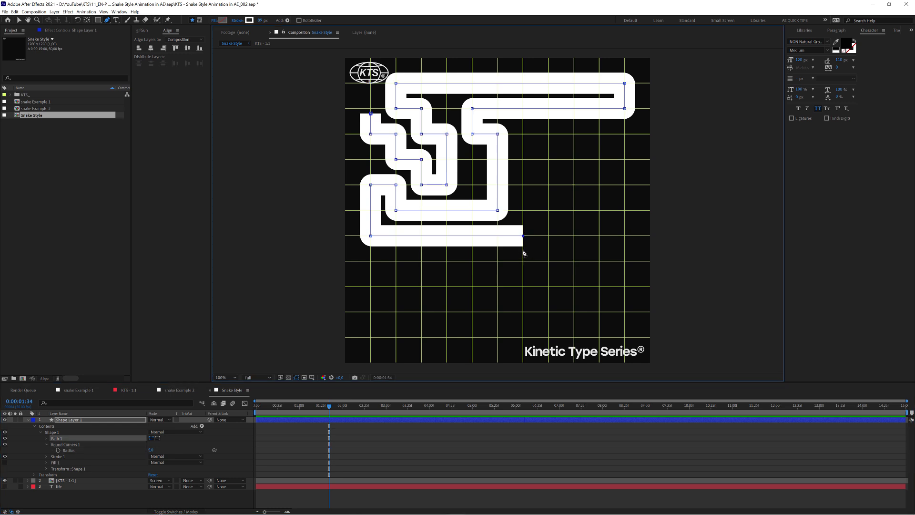
{"action": "left_click", "coordinate": [523, 261]}
{"action": "left_click", "coordinate": [549, 261]}
{"action": "left_click", "coordinate": [548, 210]}
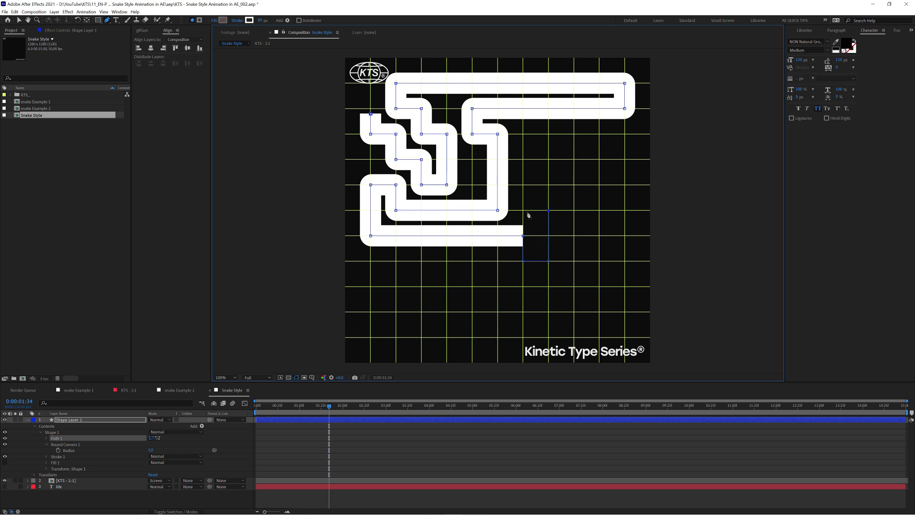
{"action": "left_click", "coordinate": [523, 211]}
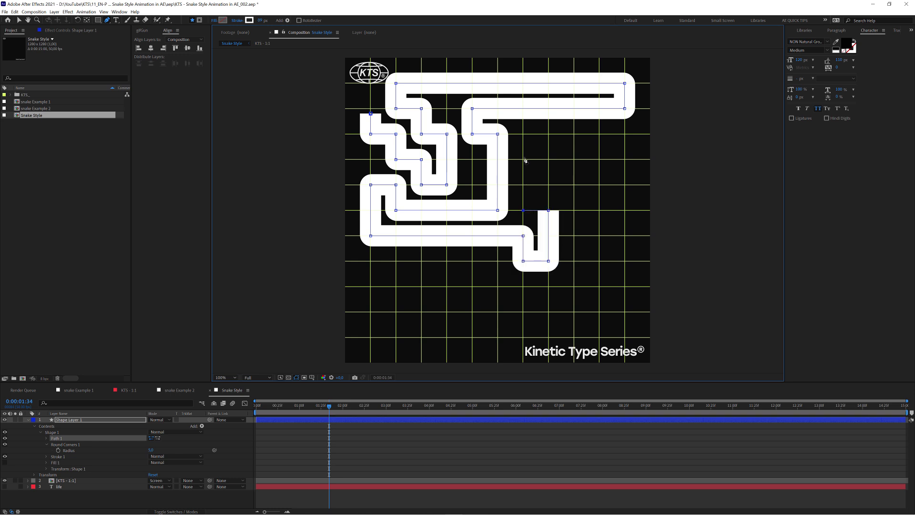
{"action": "left_click", "coordinate": [523, 134]}
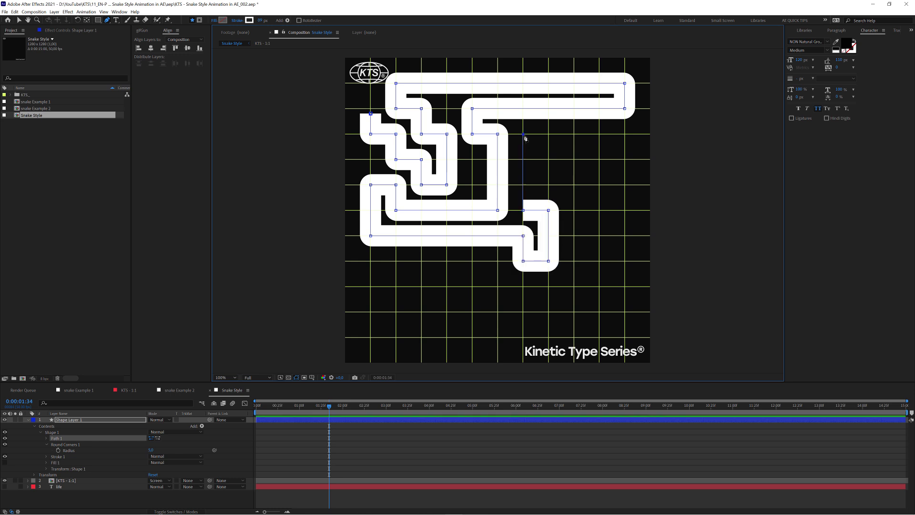
{"action": "left_click", "coordinate": [599, 135]}
{"action": "left_click", "coordinate": [599, 160]}
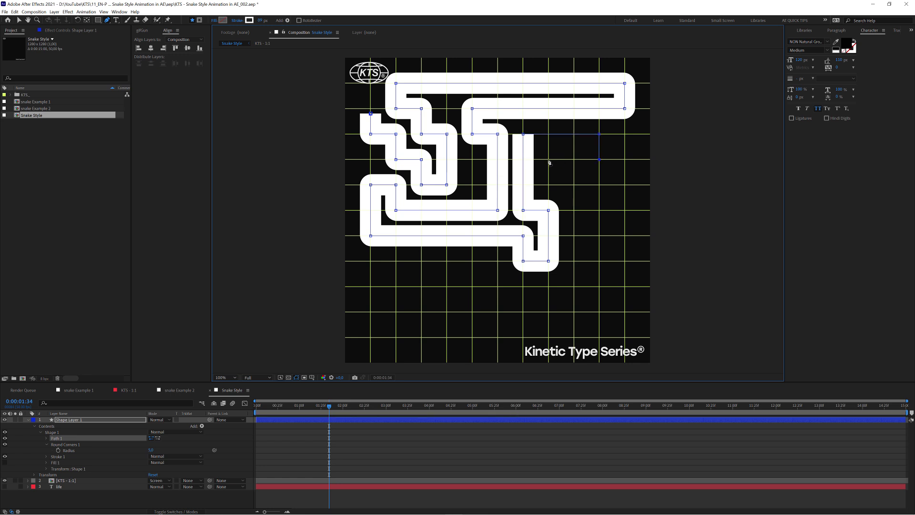
{"action": "left_click", "coordinate": [548, 160]}
{"action": "left_click", "coordinate": [549, 184]}
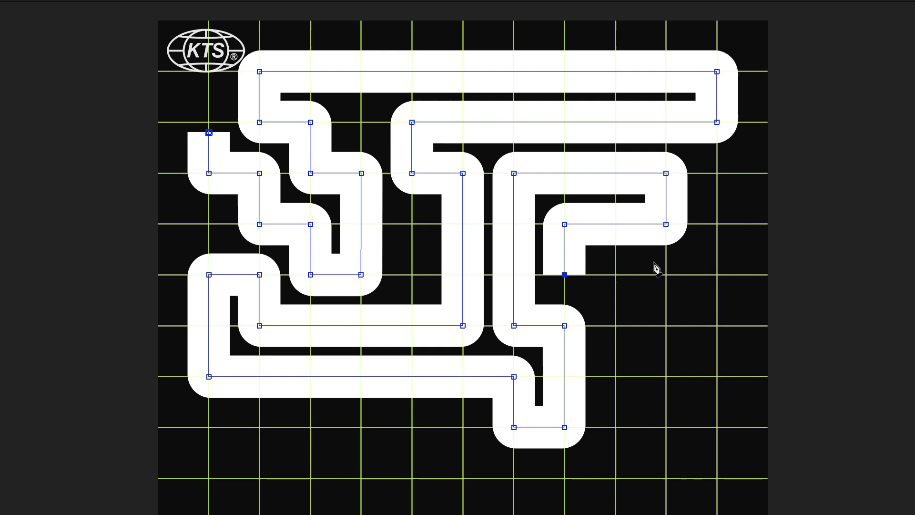
{"action": "left_click", "coordinate": [593, 178]}
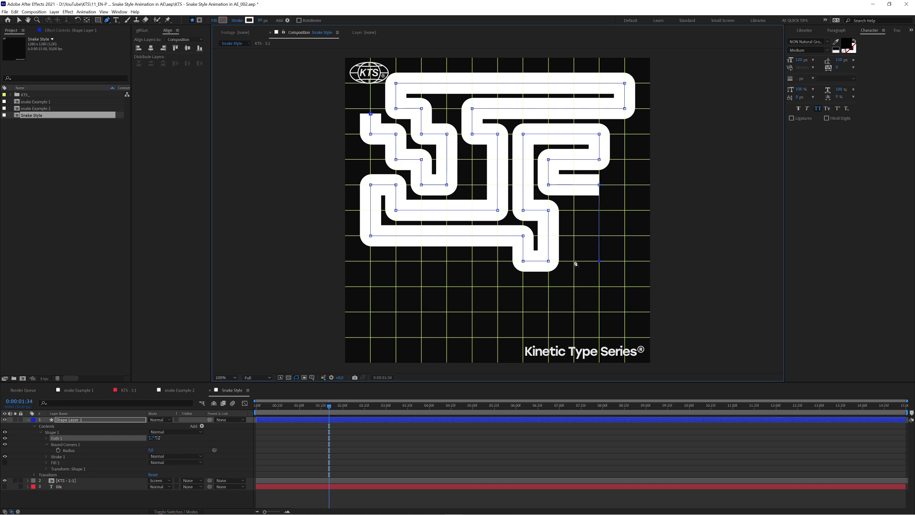
Wind the snake through the lower grid, finishing with a long run across the bottom.
{"action": "left_click", "coordinate": [614, 427]}
{"action": "left_click", "coordinate": [574, 287]}
{"action": "left_click", "coordinate": [472, 286]}
{"action": "left_click", "coordinate": [471, 260]}
{"action": "left_click", "coordinate": [370, 260]}
{"action": "left_click", "coordinate": [370, 311]}
{"action": "left_click", "coordinate": [599, 311]}
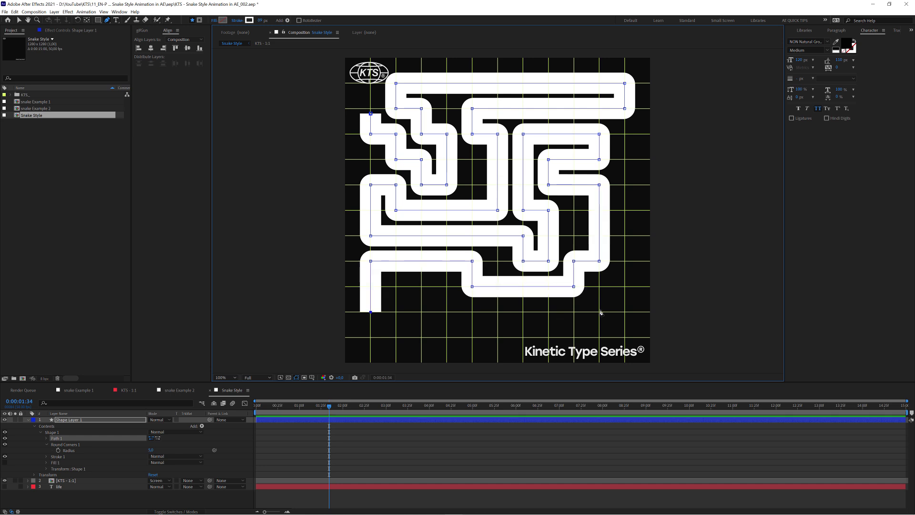
{"action": "left_click", "coordinate": [599, 286]}
{"action": "left_click", "coordinate": [624, 286]}
{"action": "left_click", "coordinate": [624, 336]}
{"action": "left_click", "coordinate": [370, 336]}
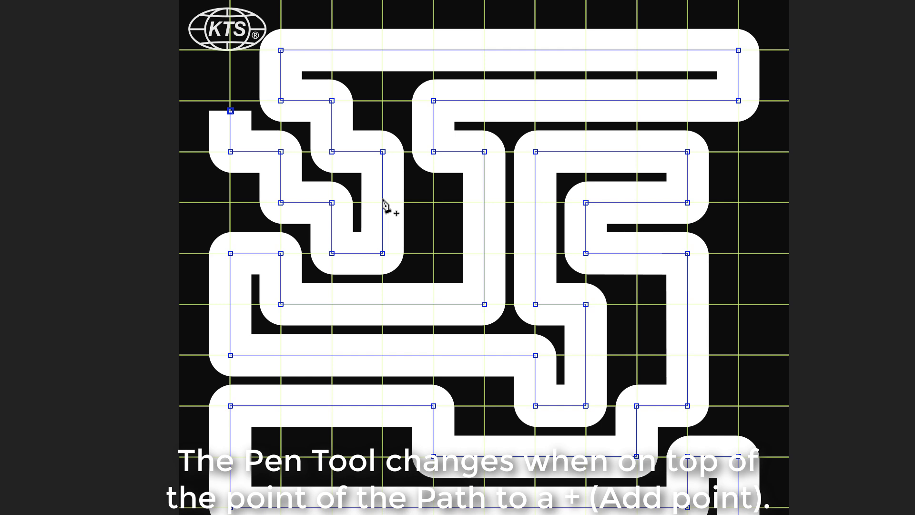
Add a point on the snake's upper-left segment to reshape it into a step.
{"action": "left_click", "coordinate": [382, 213]}
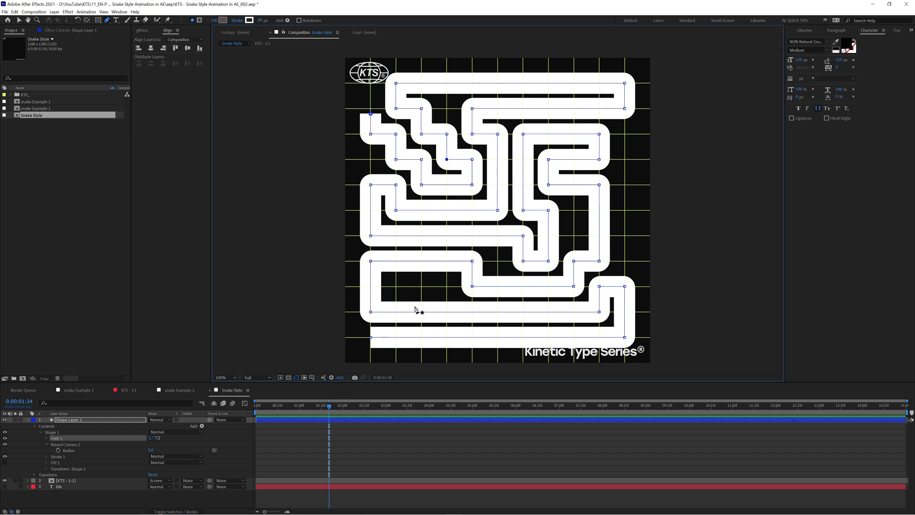
Add Trim Paths 1 to the shape contents and select its End property.
{"action": "left_click", "coordinate": [288, 21]}
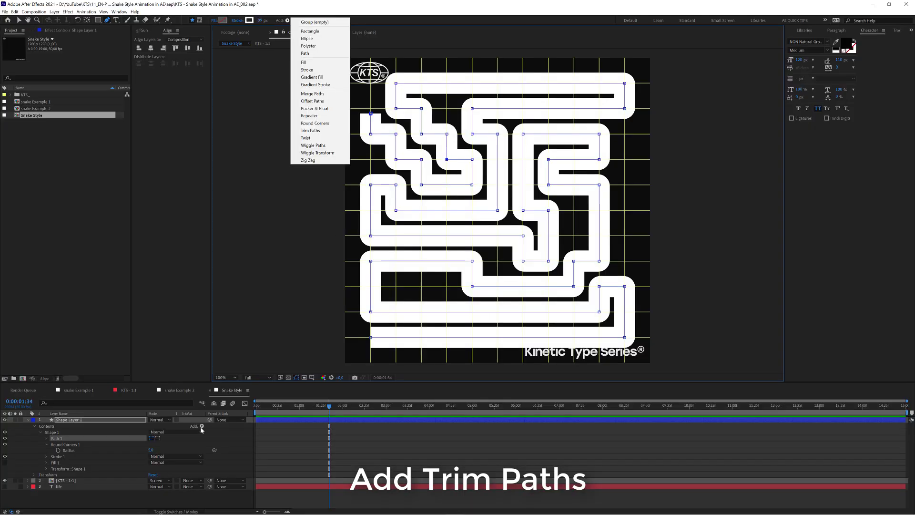
{"action": "left_click", "coordinate": [202, 426]}
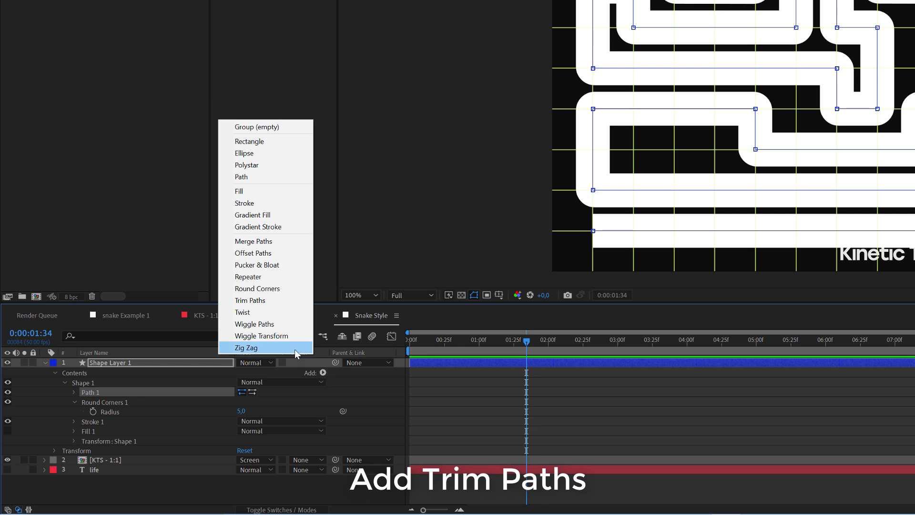
{"action": "left_click", "coordinate": [269, 301]}
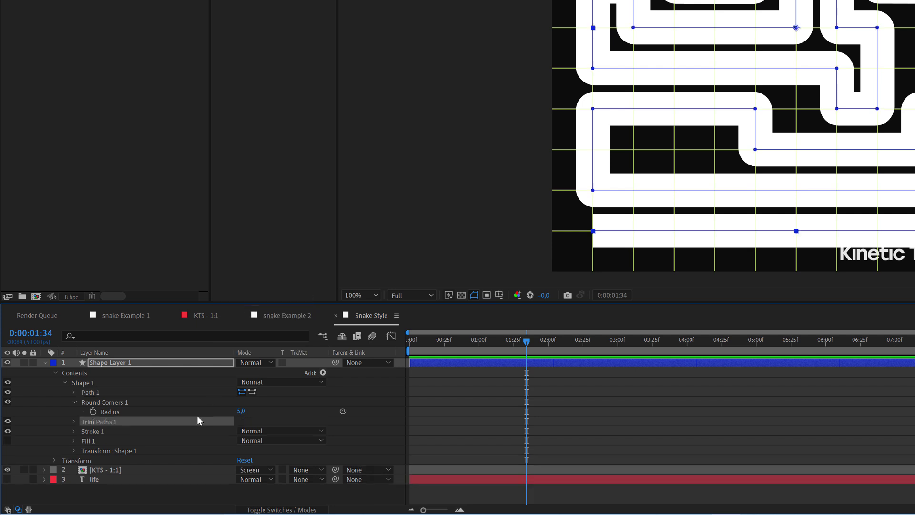
{"action": "left_click", "coordinate": [74, 421]}
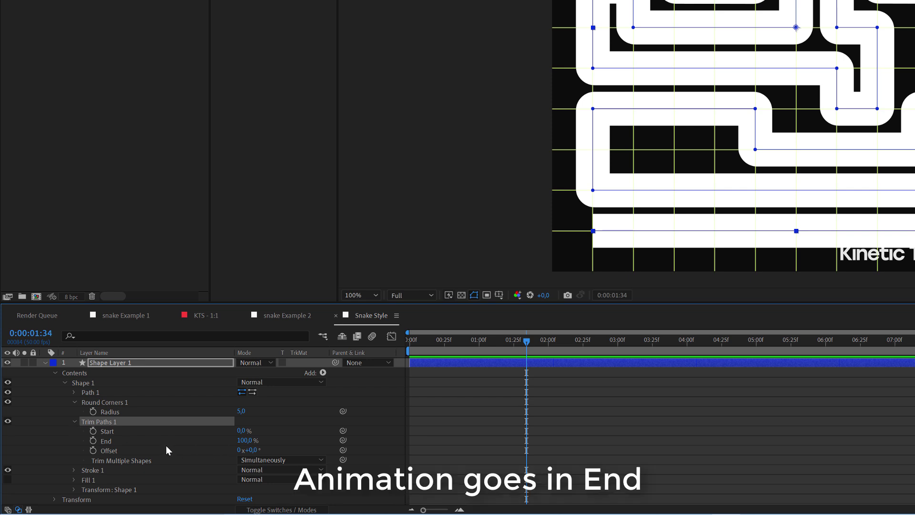
{"action": "left_click", "coordinate": [105, 442]}
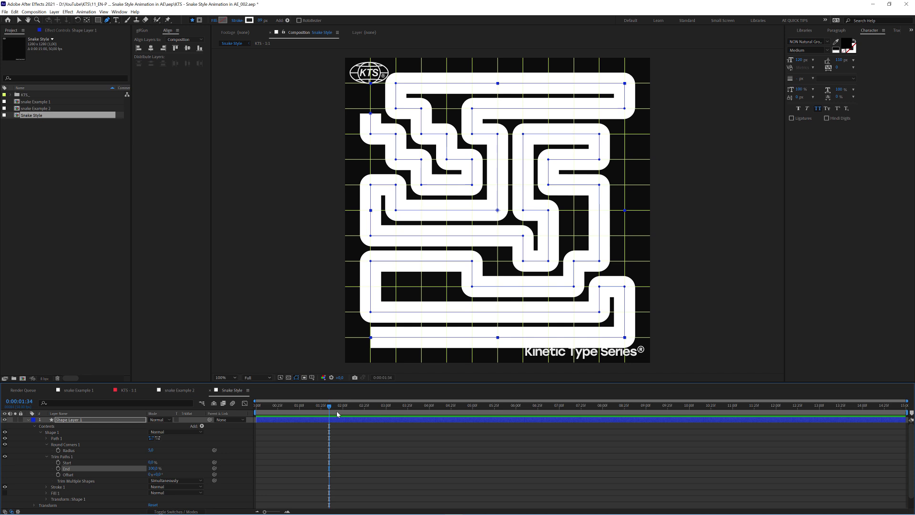
Keyframe Trim Paths End at 100% near 6 seconds and 0% at frame 0.
{"action": "left_click_drag", "start_coordinate": [341, 409], "coordinate": [516, 414]}
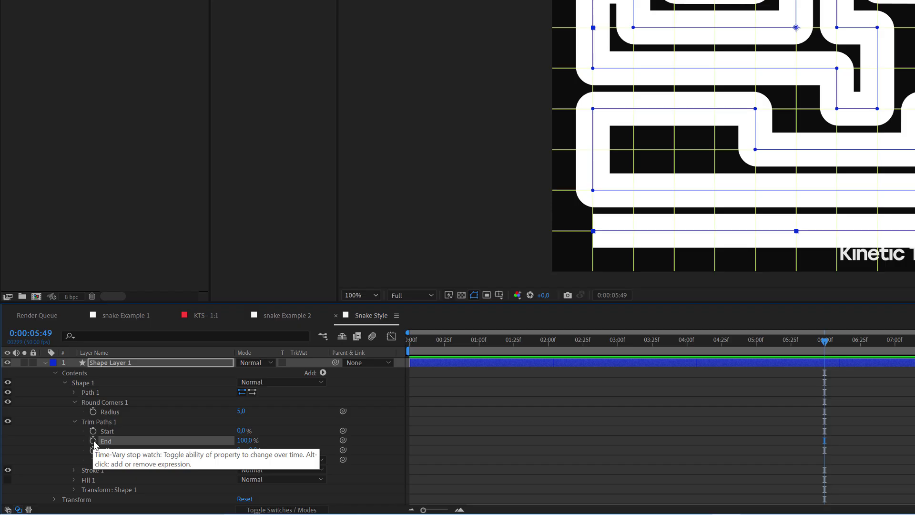
{"action": "left_click", "coordinate": [58, 469]}
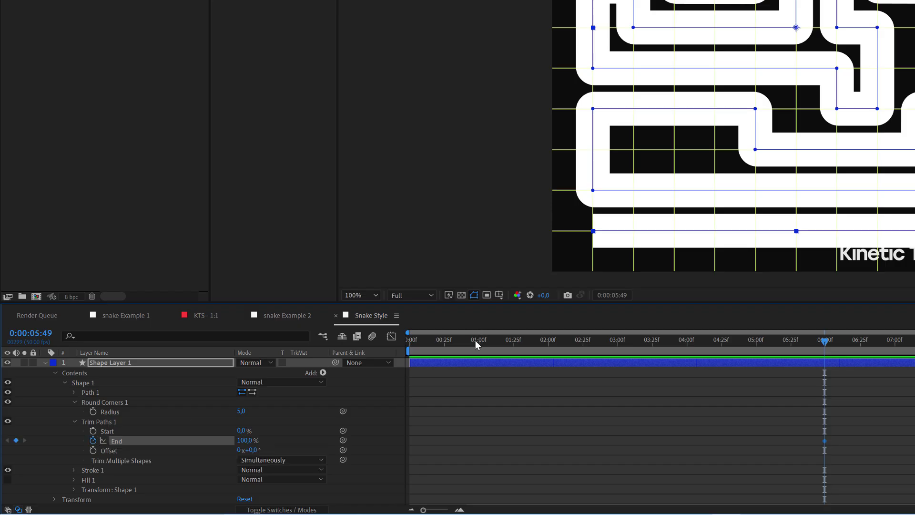
{"action": "left_click_drag", "start_coordinate": [474, 342], "coordinate": [403, 343]}
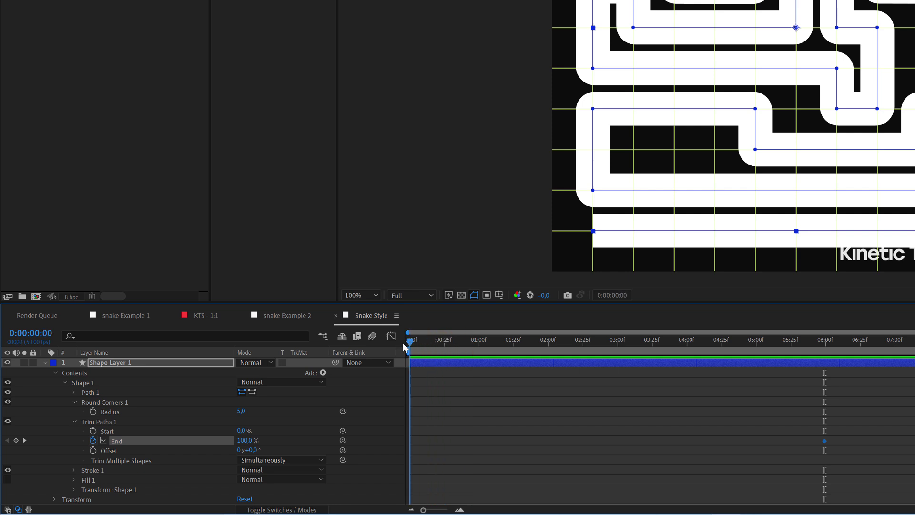
{"action": "left_click", "coordinate": [245, 440]}
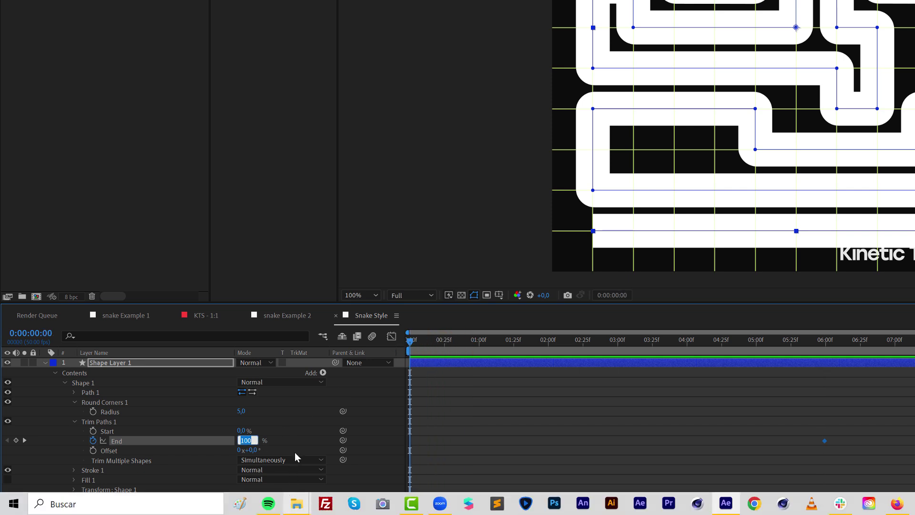
{"action": "type", "text": "0"}
{"action": "key", "text": "Return"}
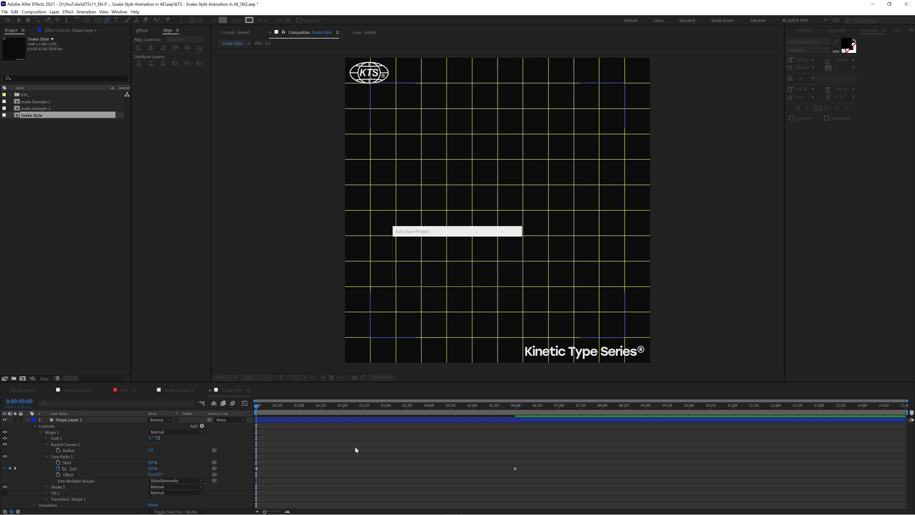
Play the preview to watch the snake draw itself across the grid, then stop playback.
{"action": "key", "text": "space"}
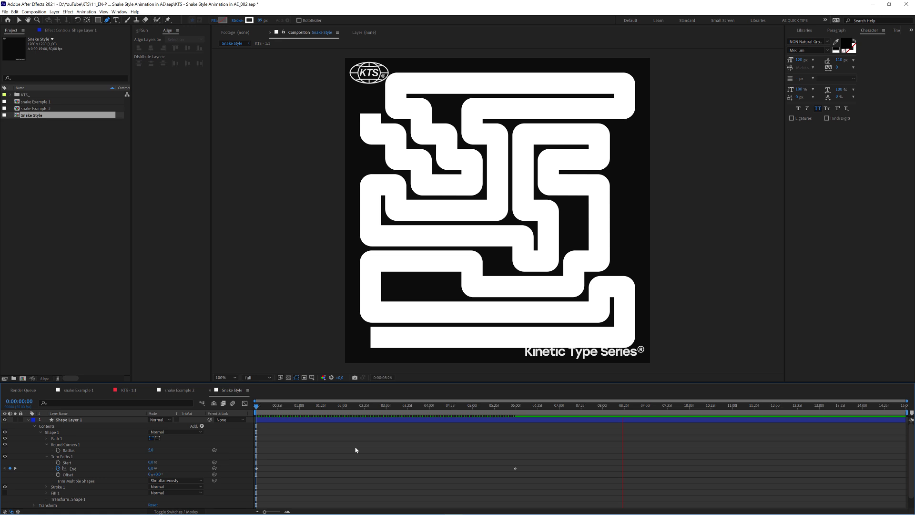
{"action": "key", "text": "space"}
{"action": "key", "text": "ctrl+apostrophe"}
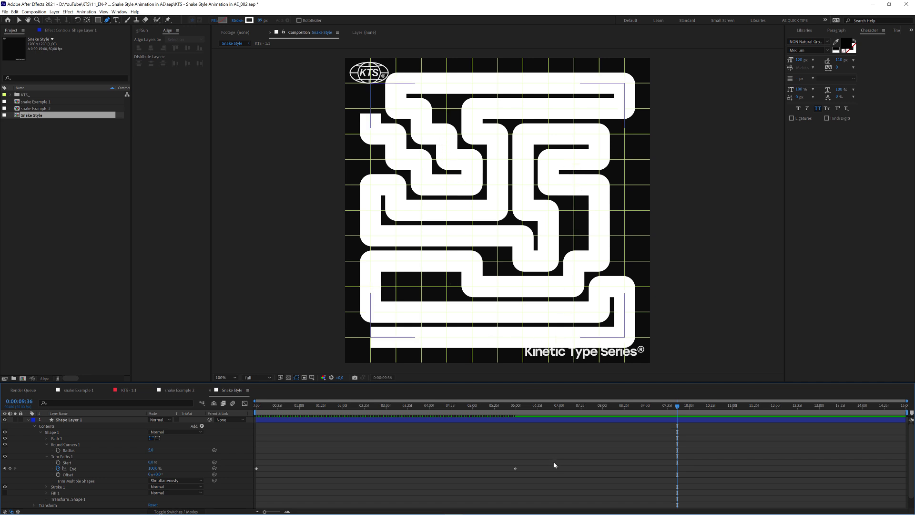
Select both End keyframes and shape their Bezier handles into an S-shaped ease-in/ease-out curve.
{"action": "left_click_drag", "start_coordinate": [550, 462], "coordinate": [233, 484]}
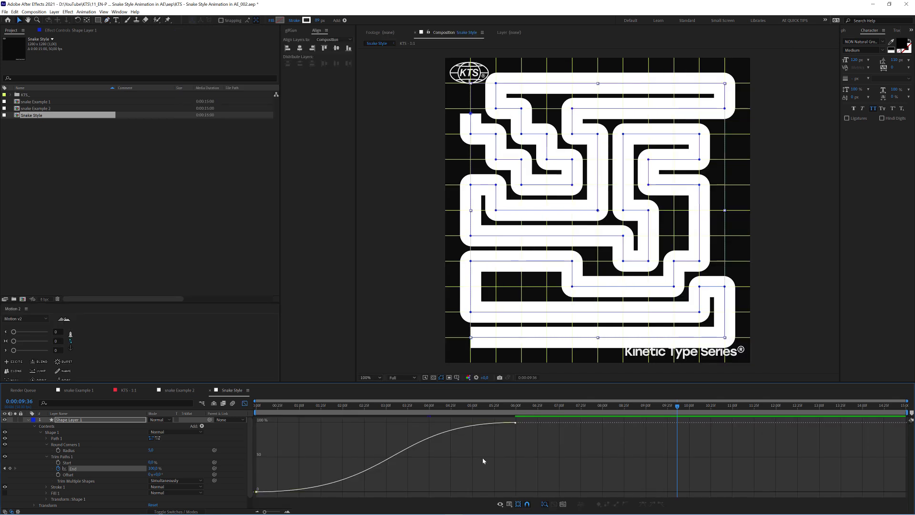
{"action": "left_click_drag", "start_coordinate": [483, 461], "coordinate": [536, 419]}
{"action": "left_click_drag", "start_coordinate": [387, 423], "coordinate": [371, 422]}
{"action": "left_click_drag", "start_coordinate": [398, 492], "coordinate": [417, 491]}
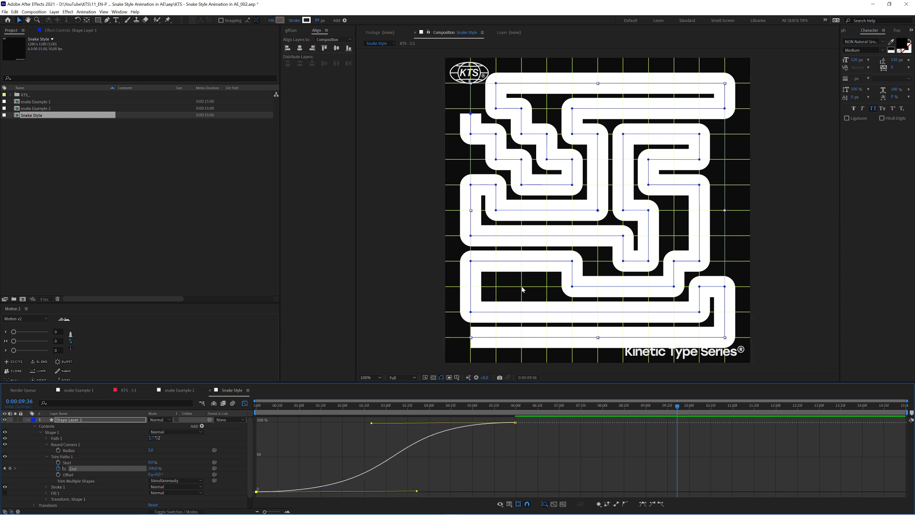